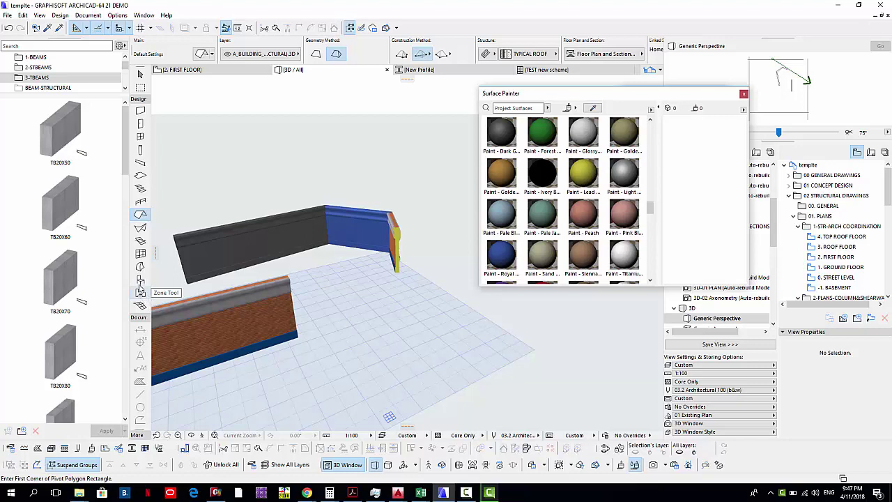
- Draw a rectangular mesh on the ground grid in front of the existing profiled walls
click(140, 306)
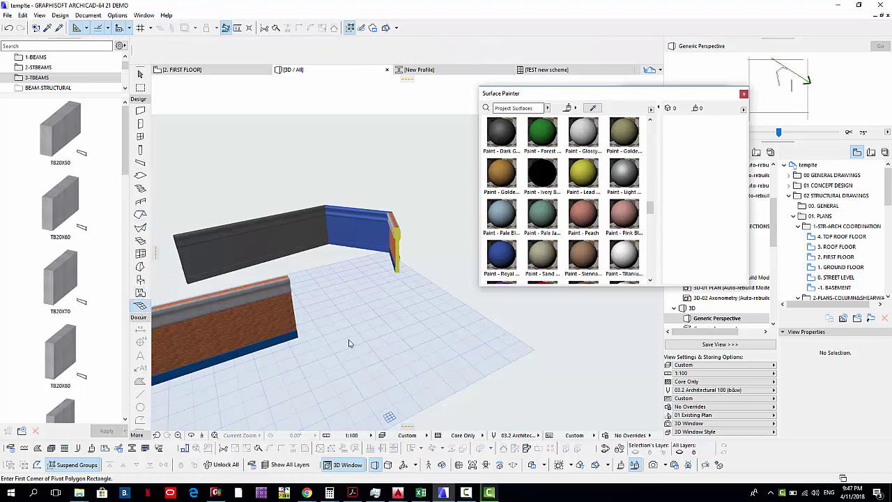
click(352, 313)
click(554, 383)
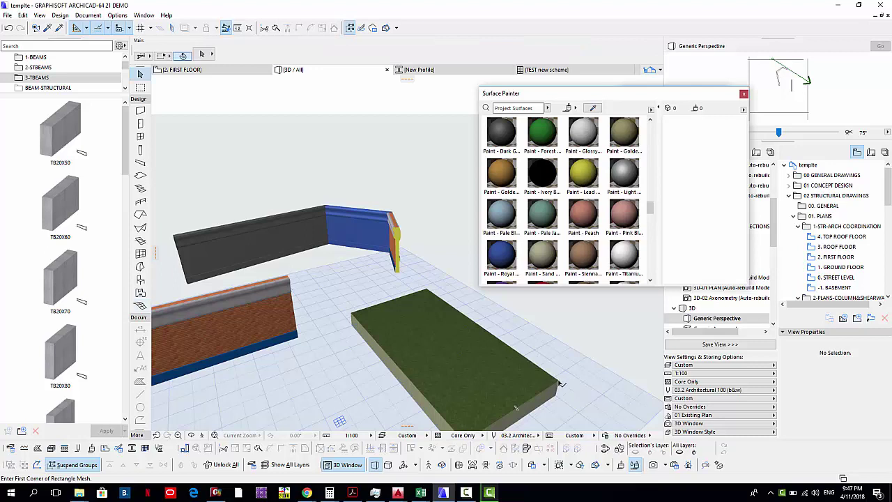
- Raise the near corner node of the mesh to an elevation of about 3.7 to form a sloped surface
click(558, 382)
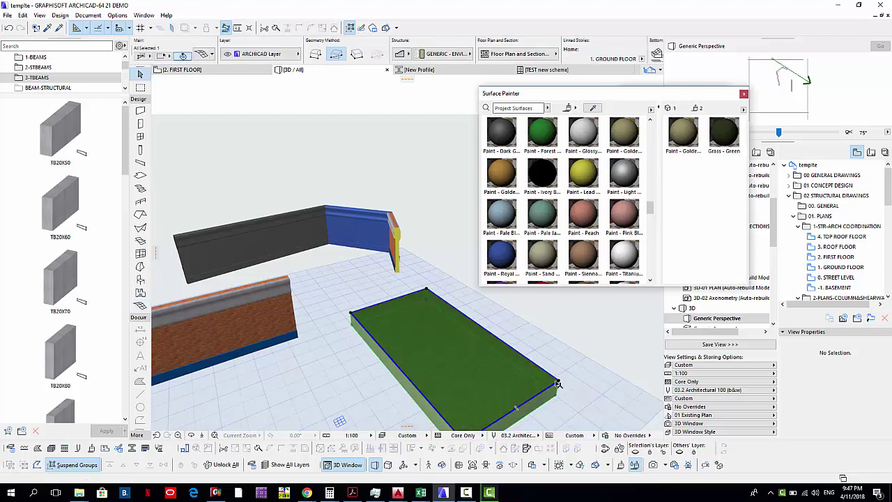
click(562, 383)
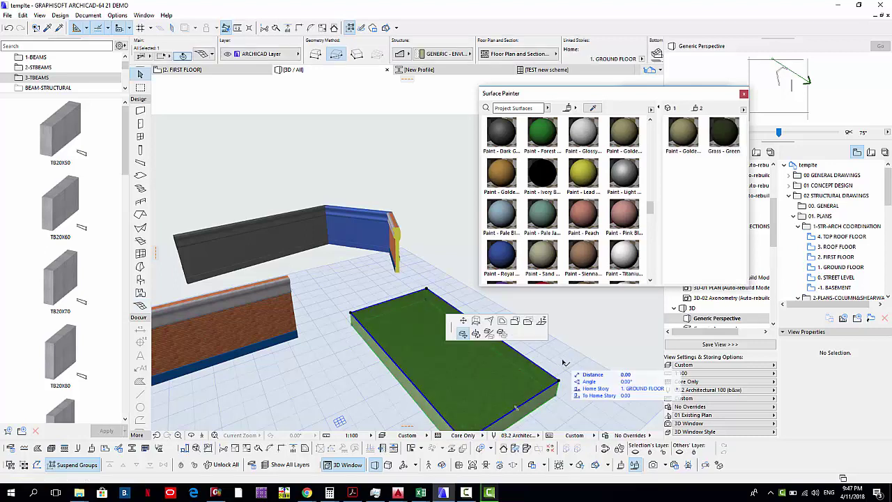
click(542, 321)
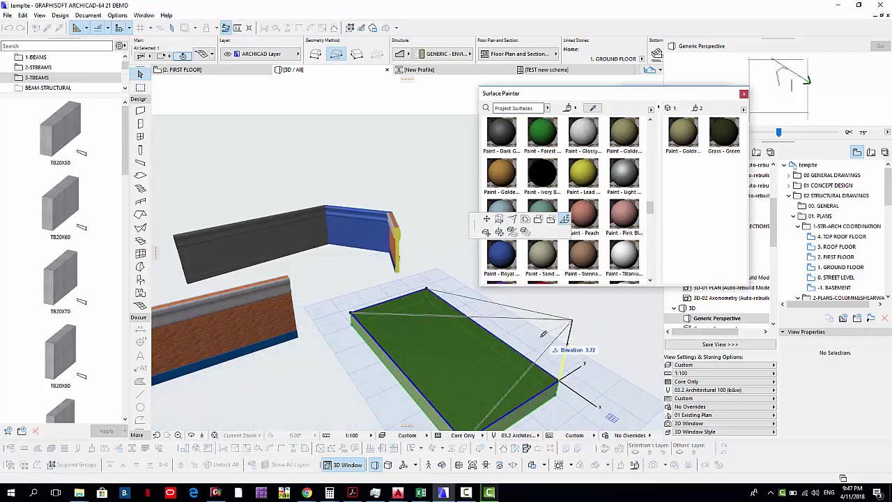
click(568, 312)
key(Escape)
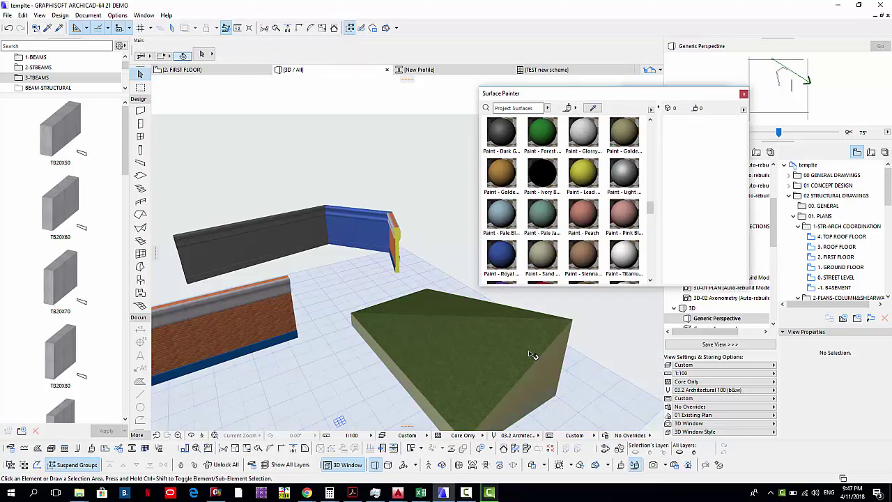
middle_drag(532, 356, 492, 339)
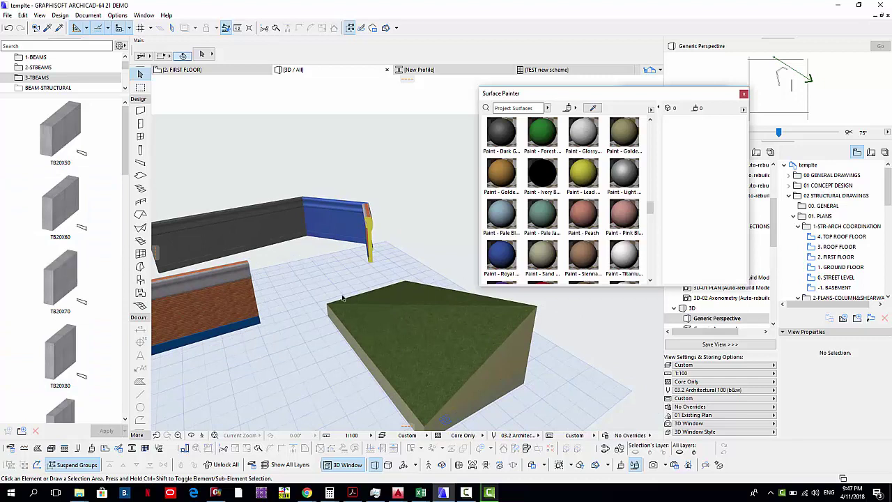
- In the default railing settings, remove the balusters, inner posts, handrail and toprail from the segment
click(141, 202)
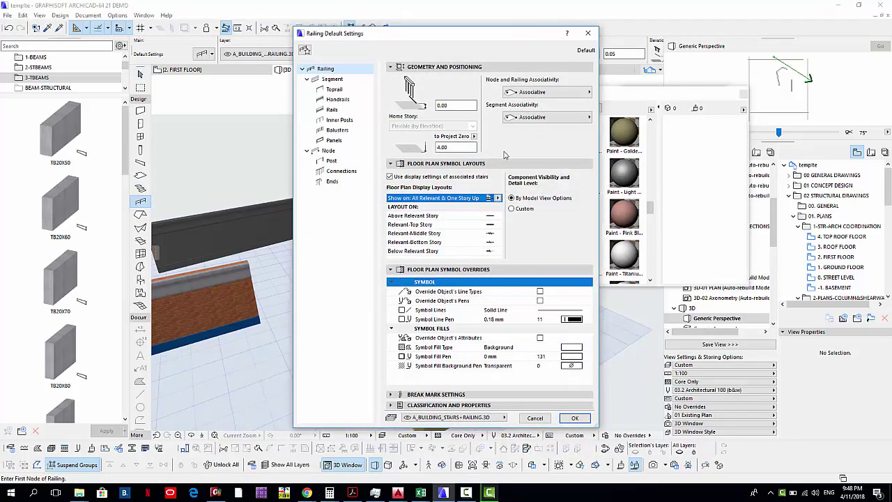
click(343, 81)
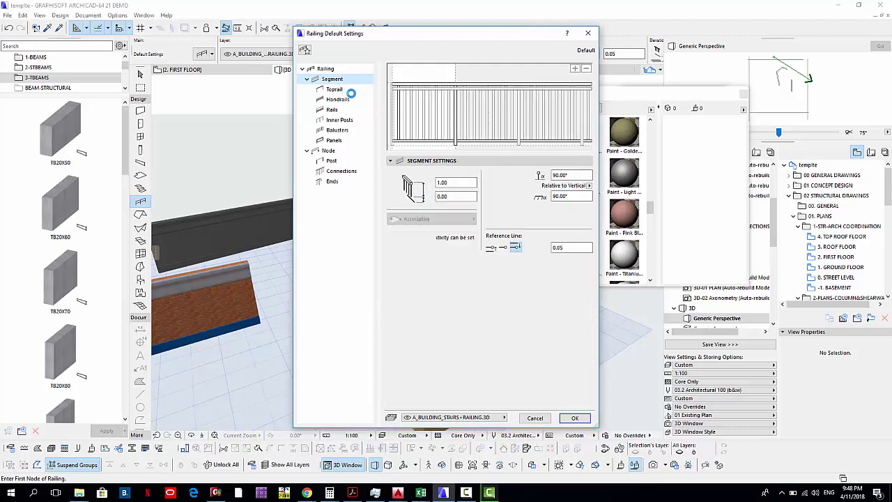
click(423, 117)
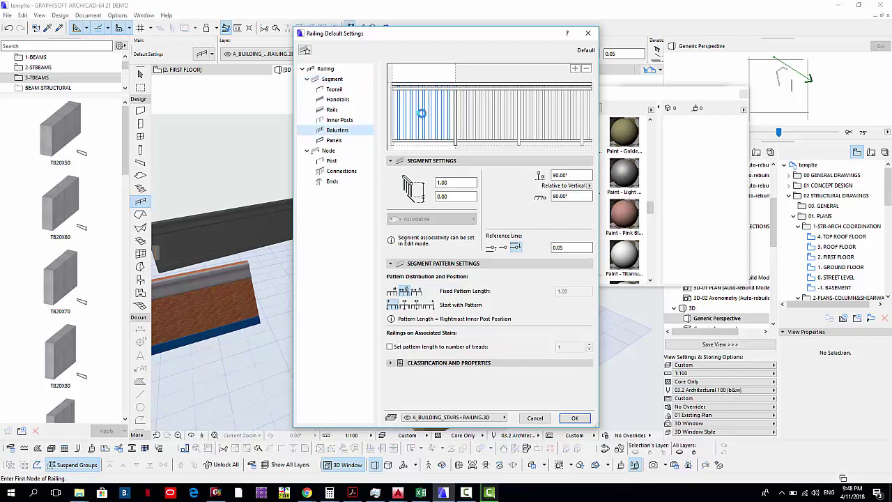
key(Delete)
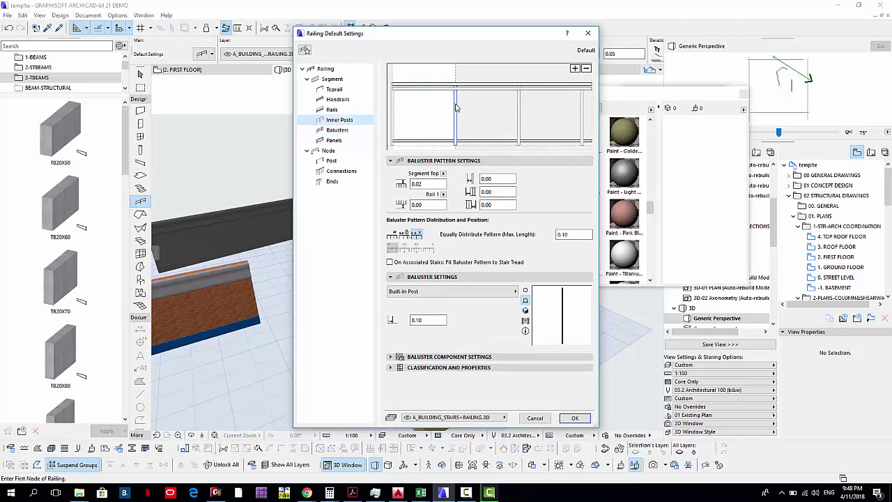
click(468, 90)
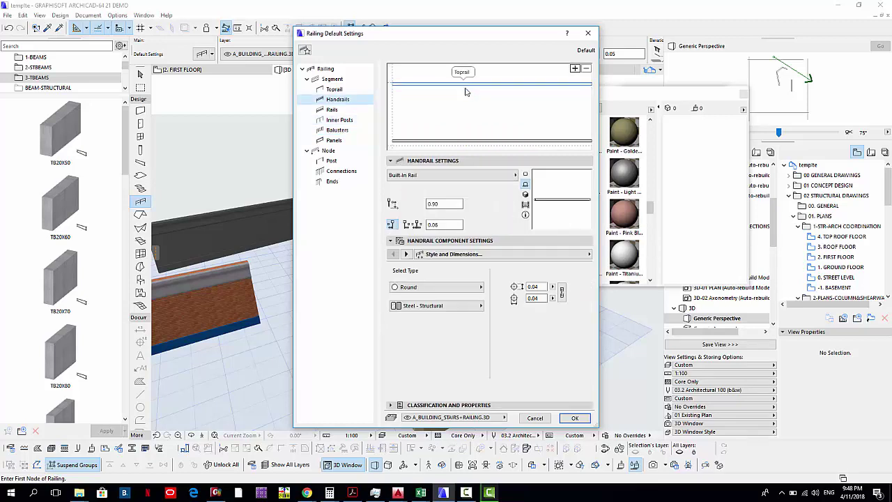
click(437, 85)
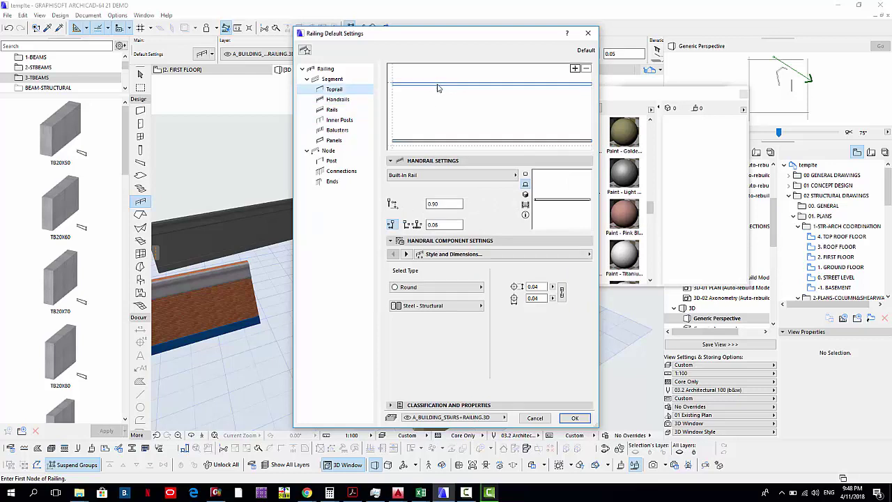
- Change the lower rail of the railing segment to the Profiled Rail 21 component
click(415, 141)
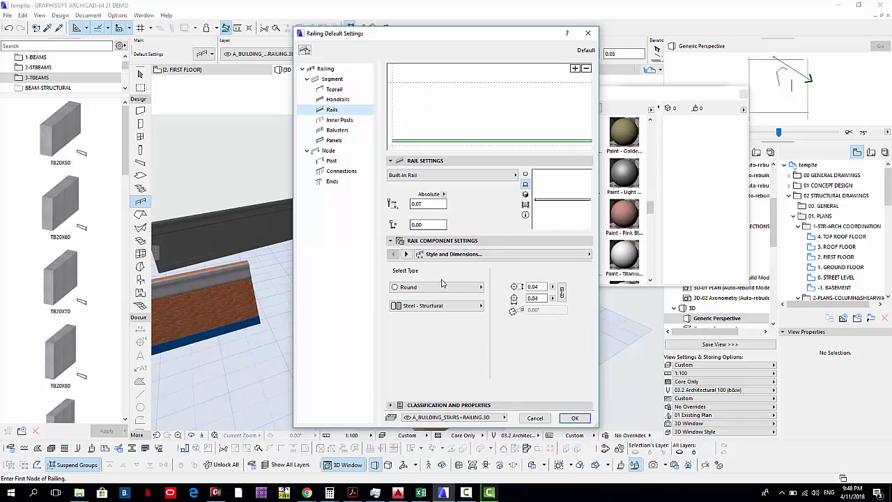
click(476, 290)
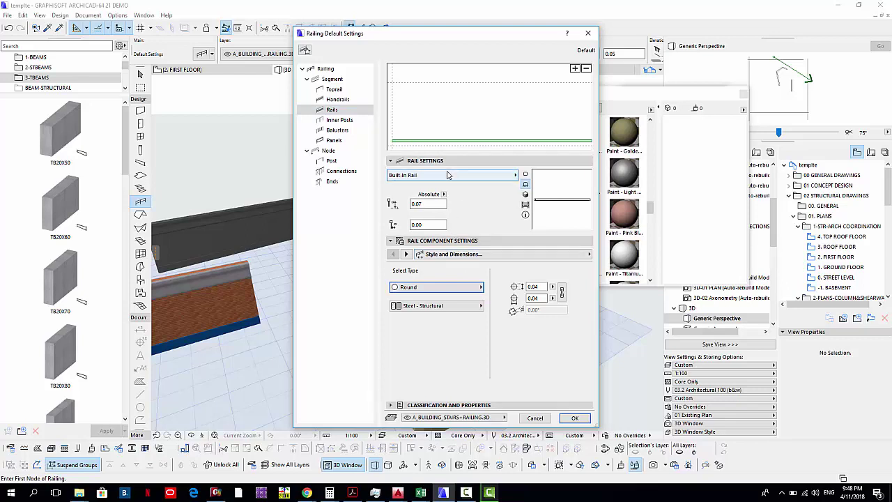
click(473, 177)
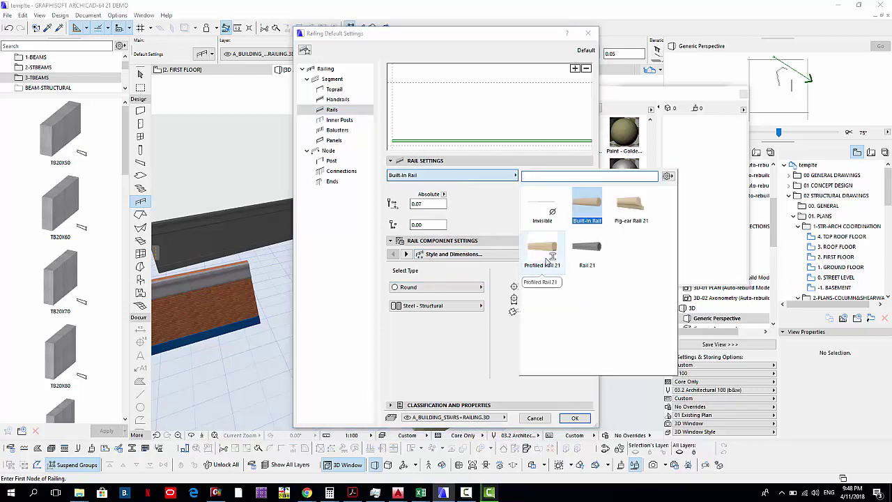
click(544, 258)
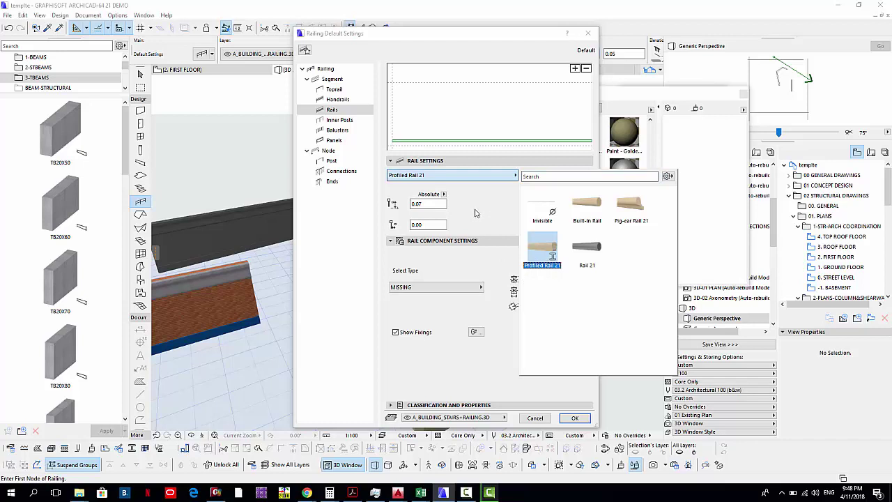
click(467, 493)
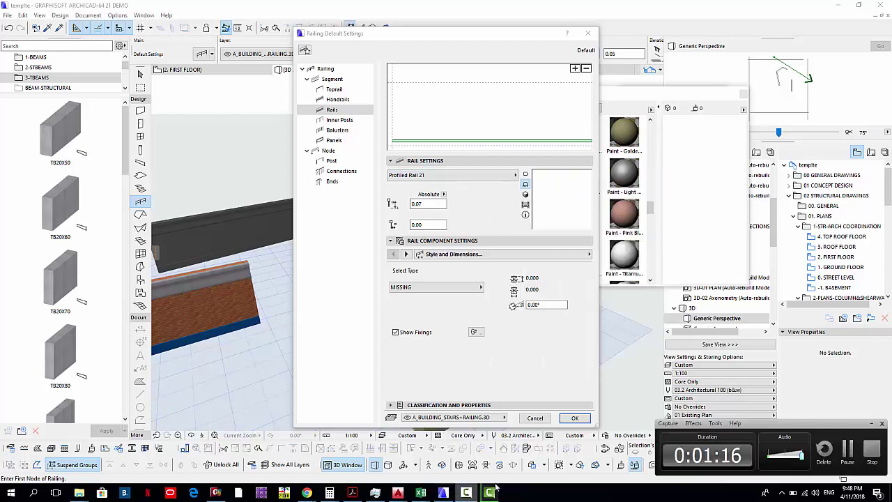
click(481, 212)
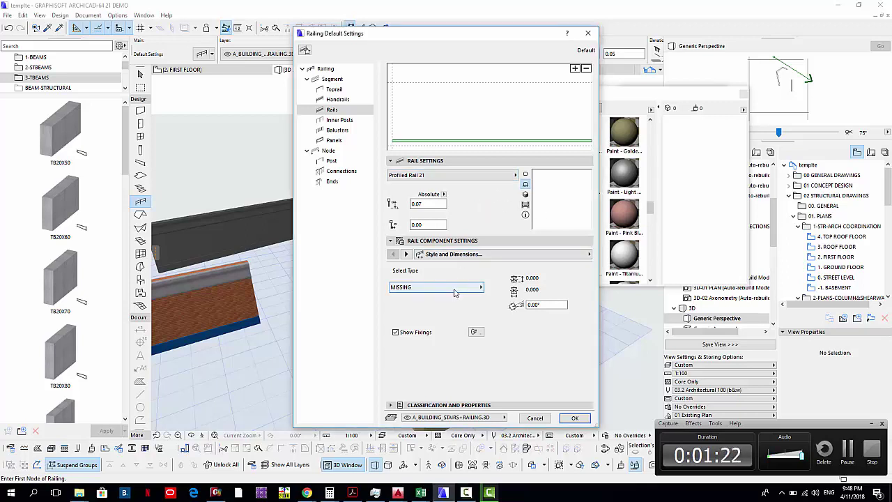
- Set the rail's profile type to New Profile and accept the railing default settings
click(454, 287)
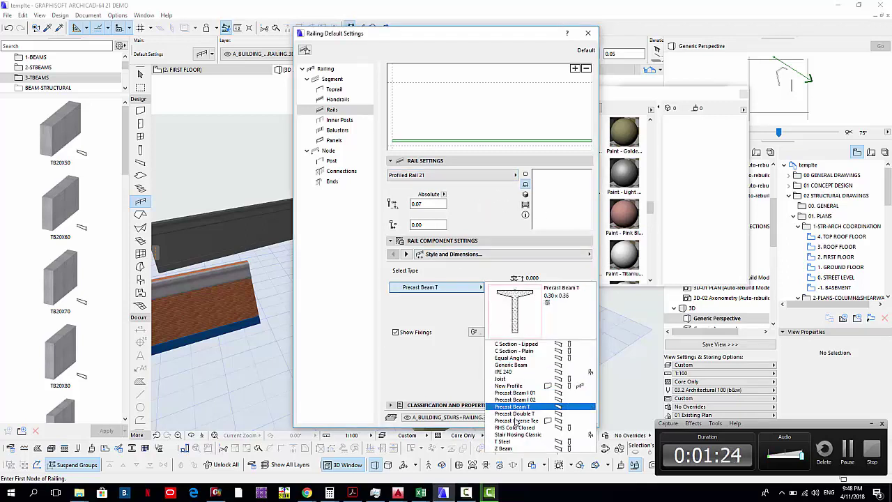
click(513, 387)
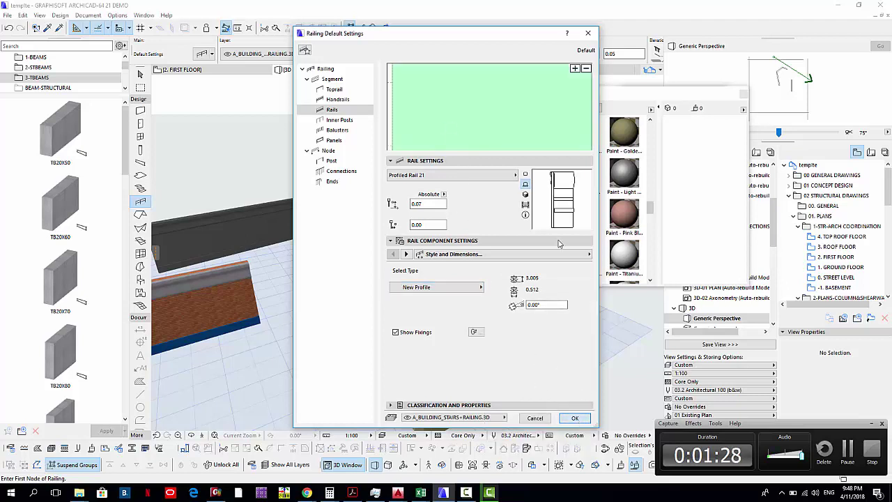
click(562, 193)
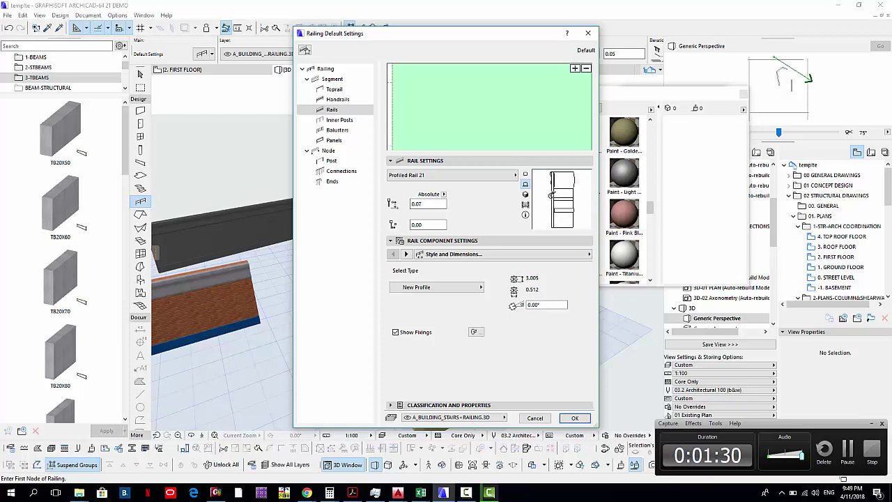
click(575, 418)
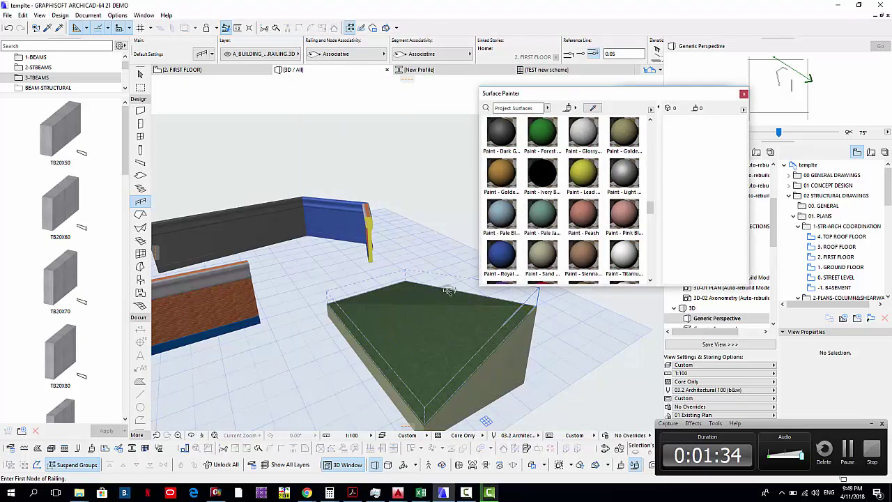
- Try placing the profiled railing around all top edges of the sloped mesh, and undo the placement
click(444, 310)
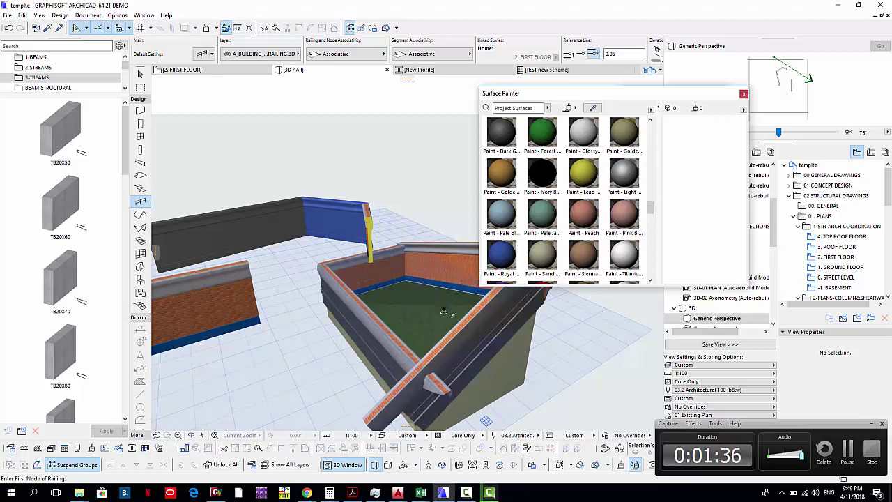
key(Escape)
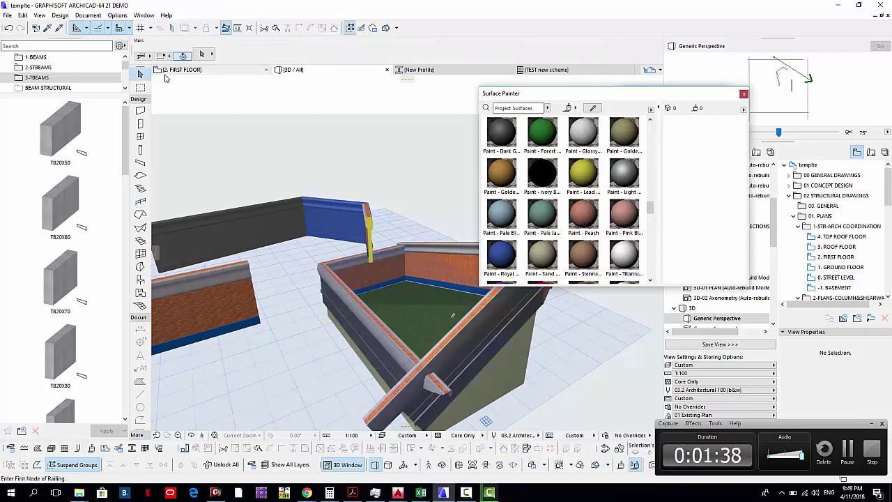
click(8, 29)
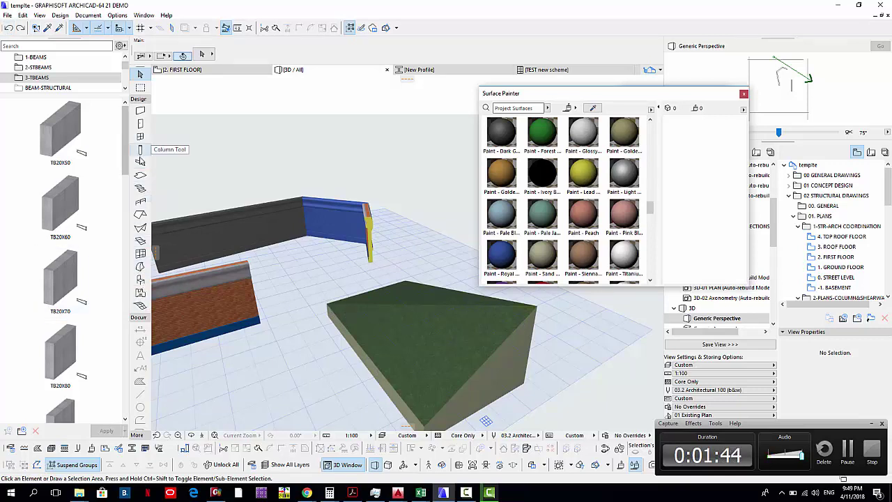
- Draw the profiled railing along two top edges of the mesh, from the far corner round to the raised corner
click(139, 203)
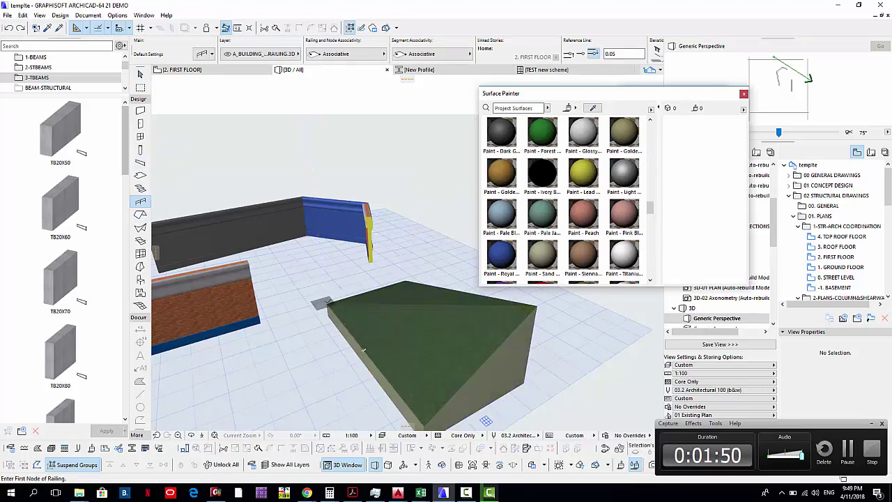
key(Escape)
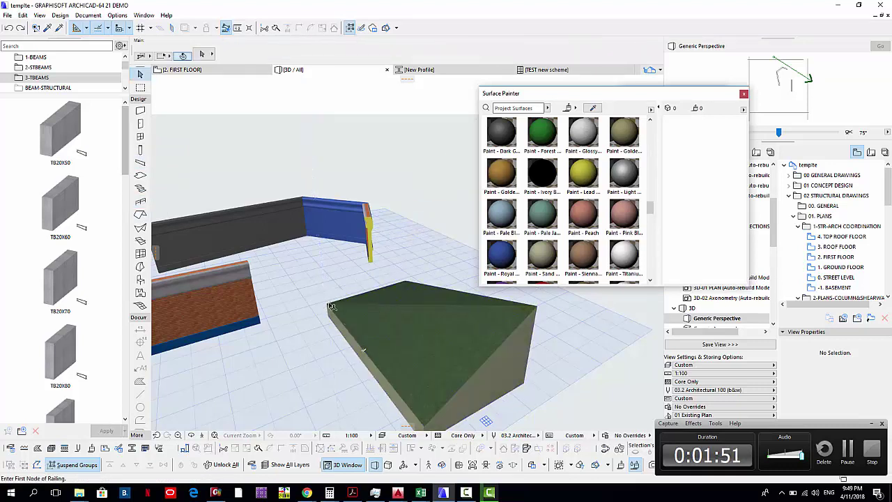
click(140, 201)
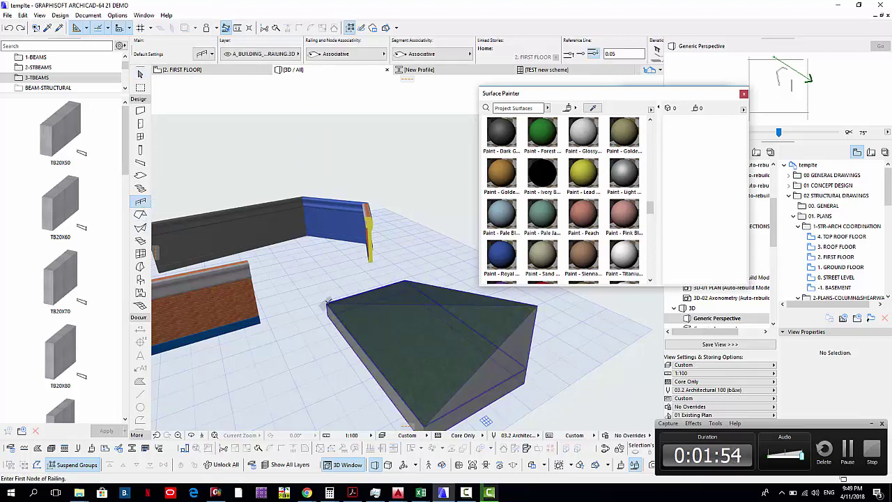
click(325, 304)
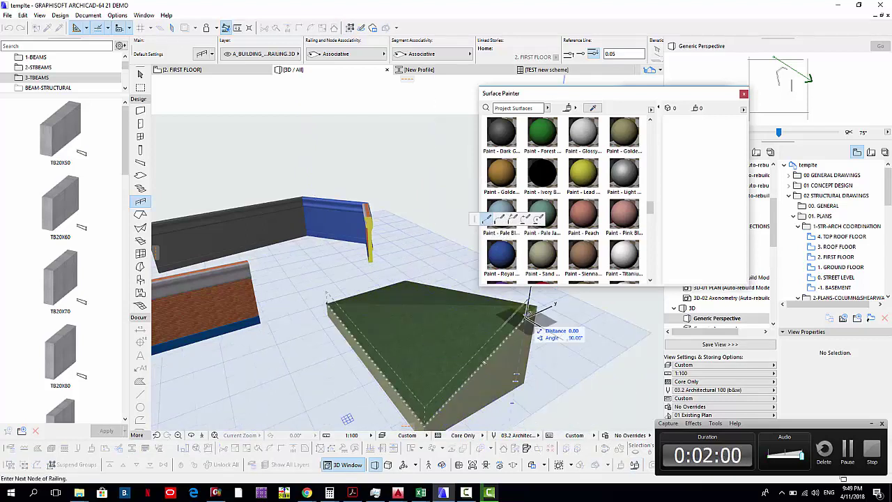
double_click(527, 314)
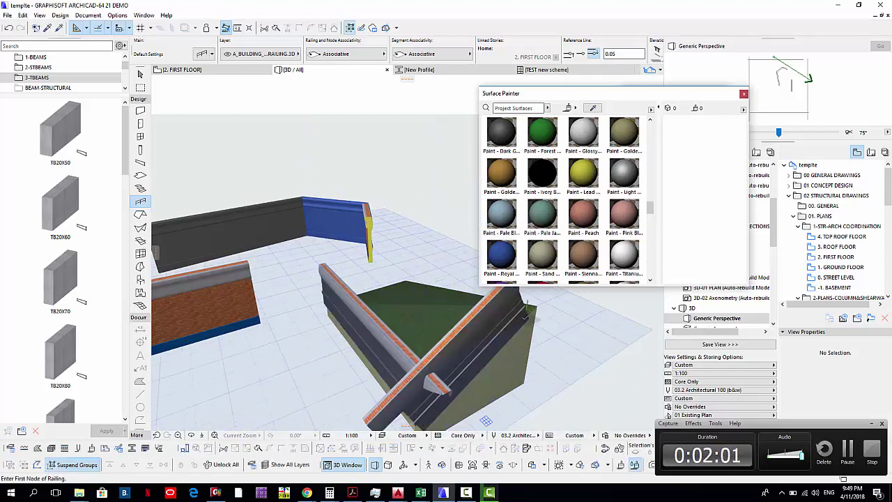
- Delete the profiled railing from the two mesh edges
click(454, 363)
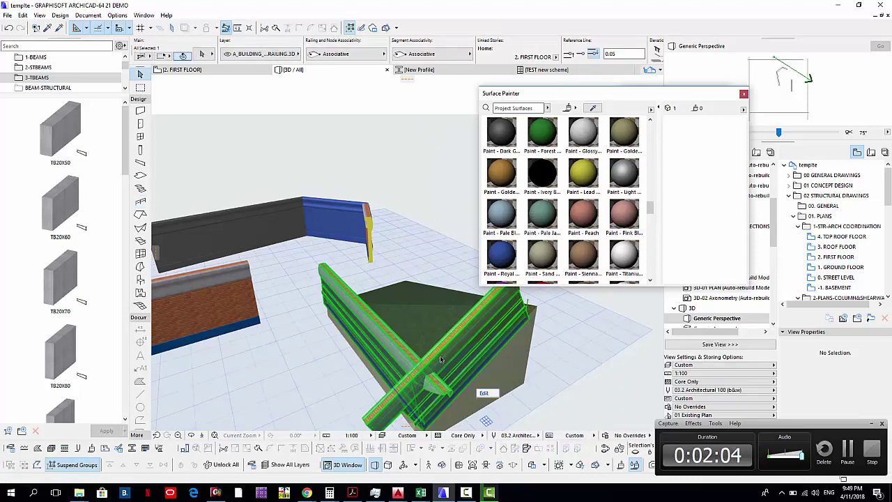
shift+middle_drag(440, 356, 351, 250)
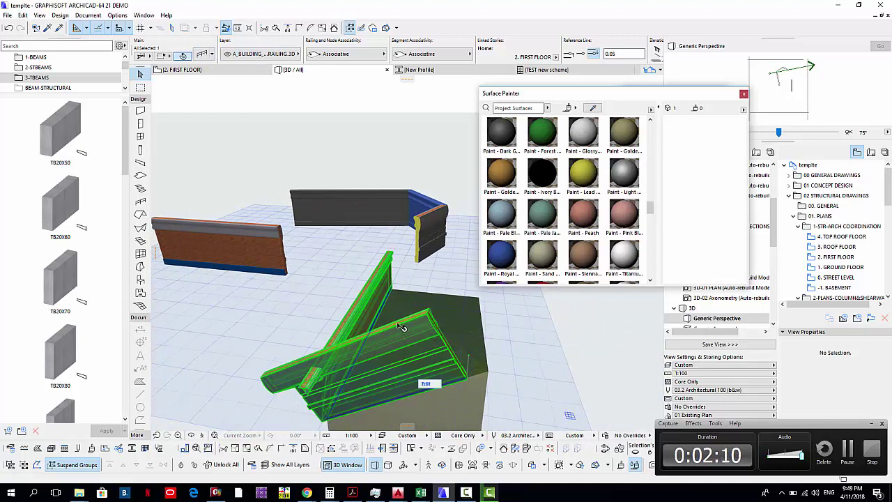
key(Delete)
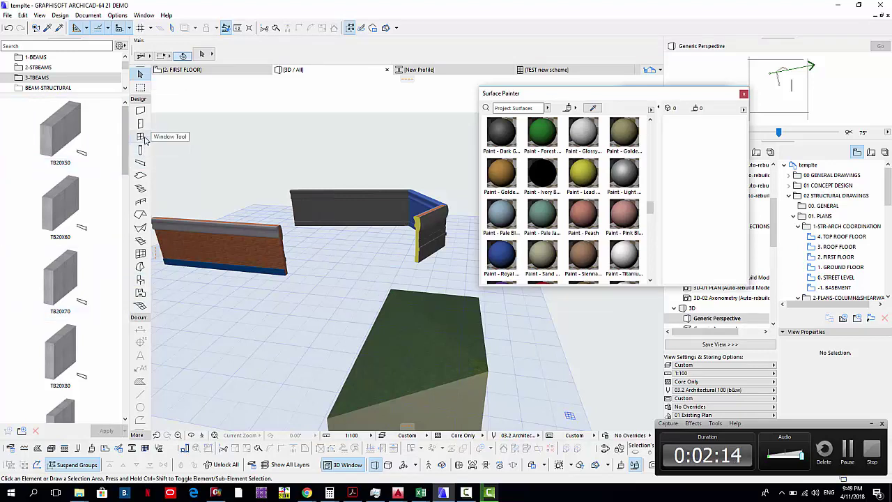
- Draw the profiled railing diagonally across the top of the sloped mesh, from its far corner to the opposite near corner
click(141, 112)
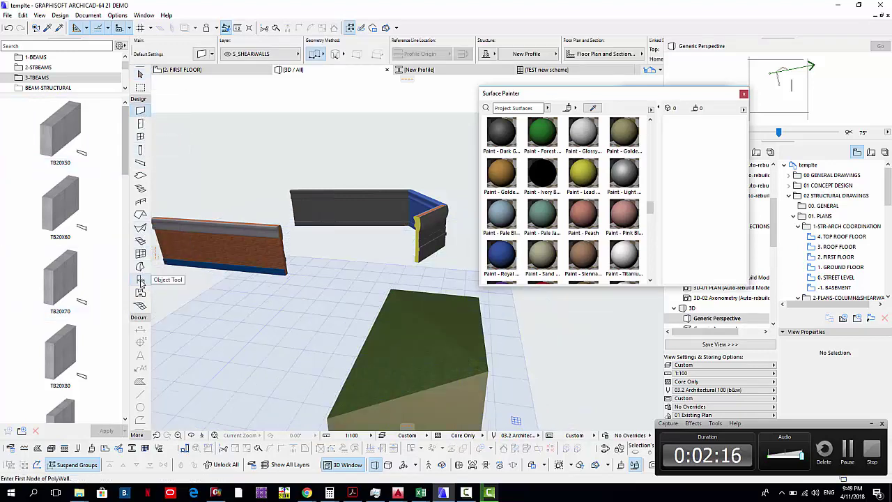
click(140, 202)
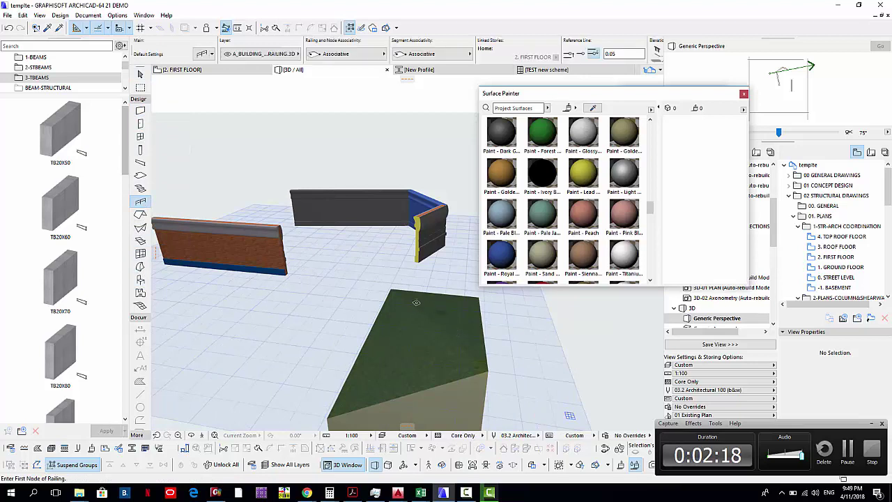
click(392, 288)
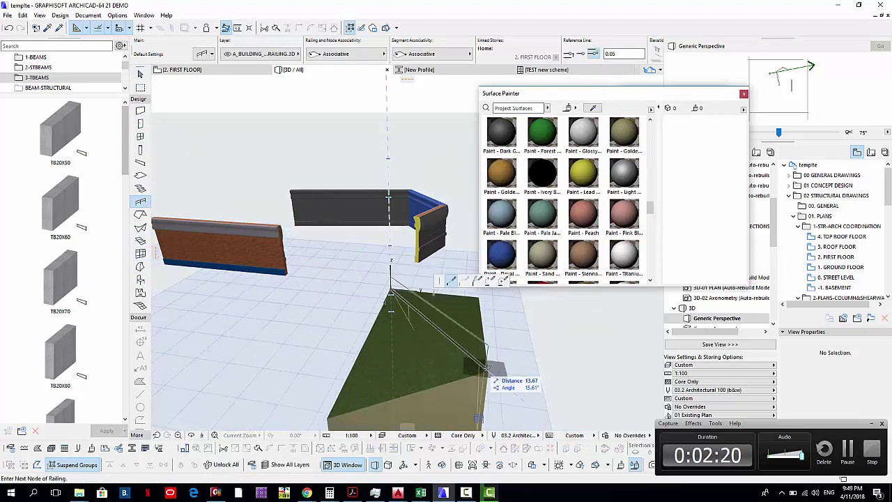
double_click(486, 368)
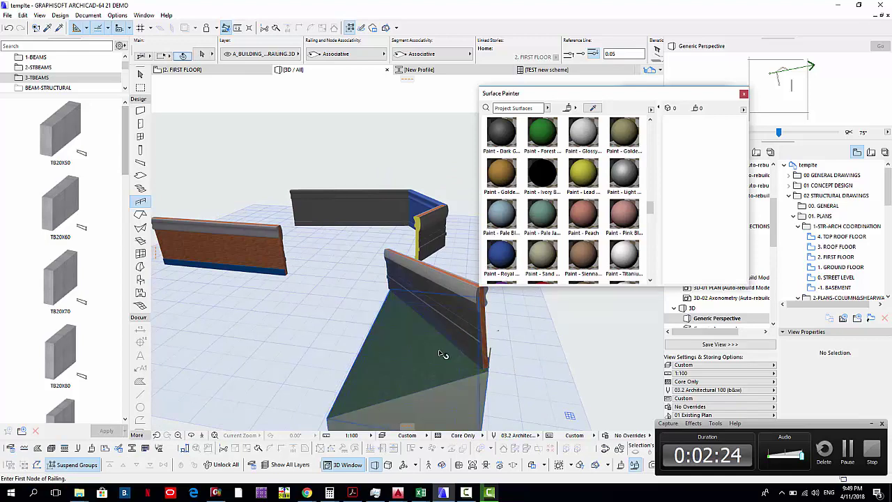
- Set the diagonal railing's rail height to 0 in its selection settings, keeping the New Profile type
shift+middle_drag(465, 368, 333, 364)
shift+middle_drag(270, 346, 361, 305)
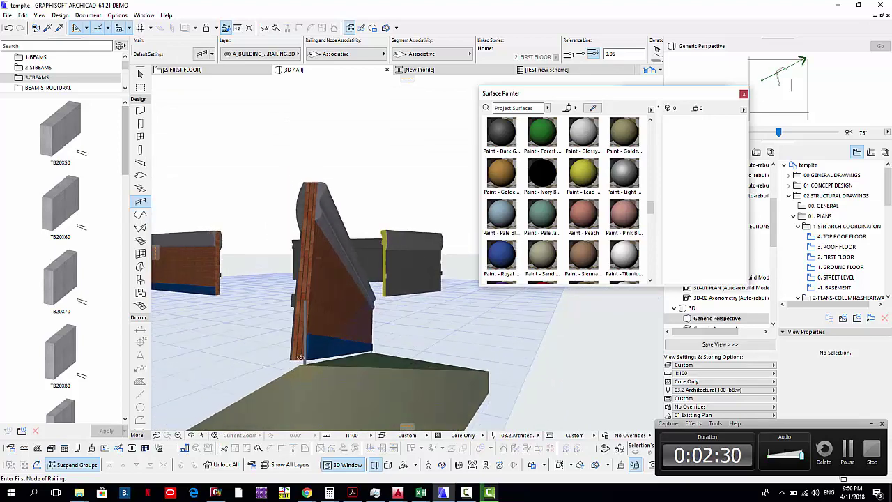
scroll(300, 358, up, 4)
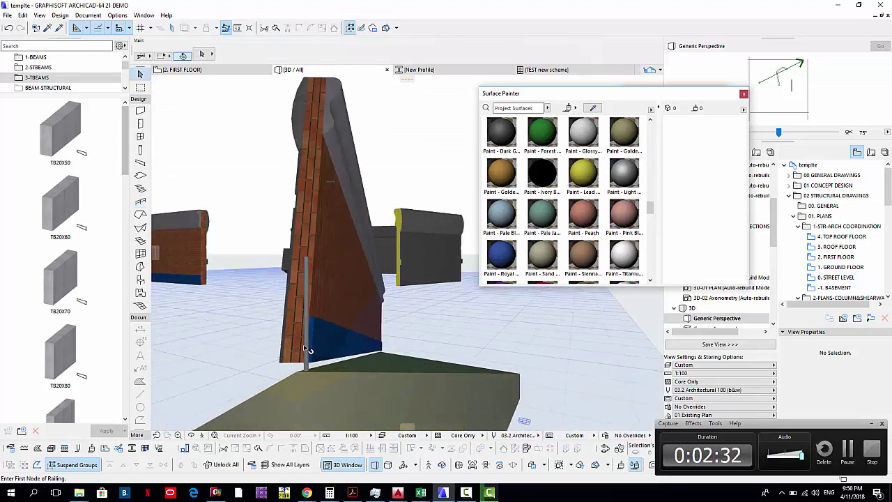
click(309, 350)
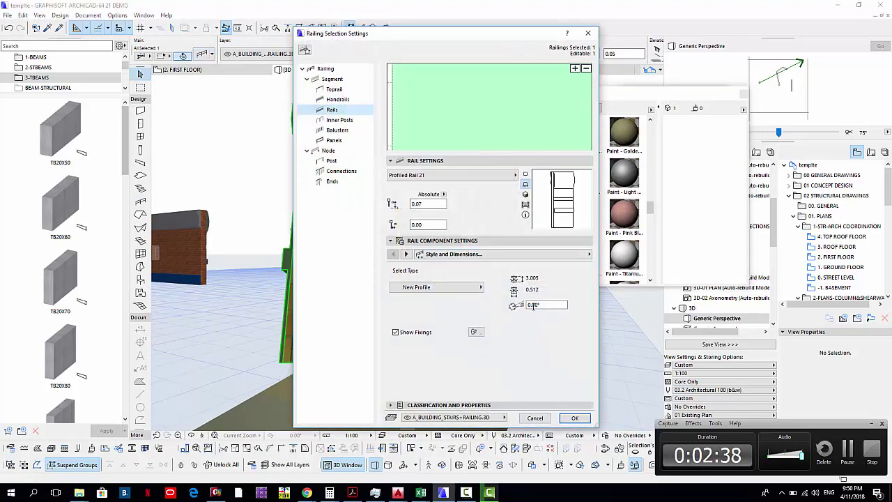
click(425, 203)
text(0)
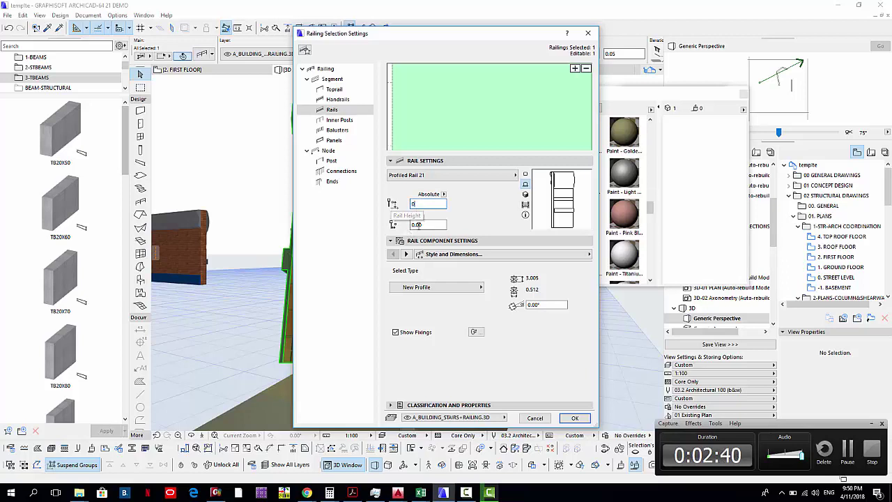
key(Tab)
click(448, 254)
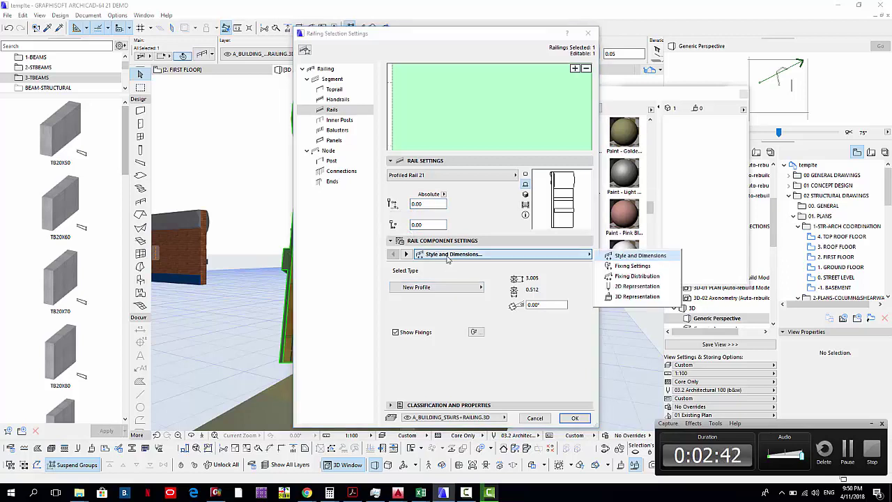
click(448, 258)
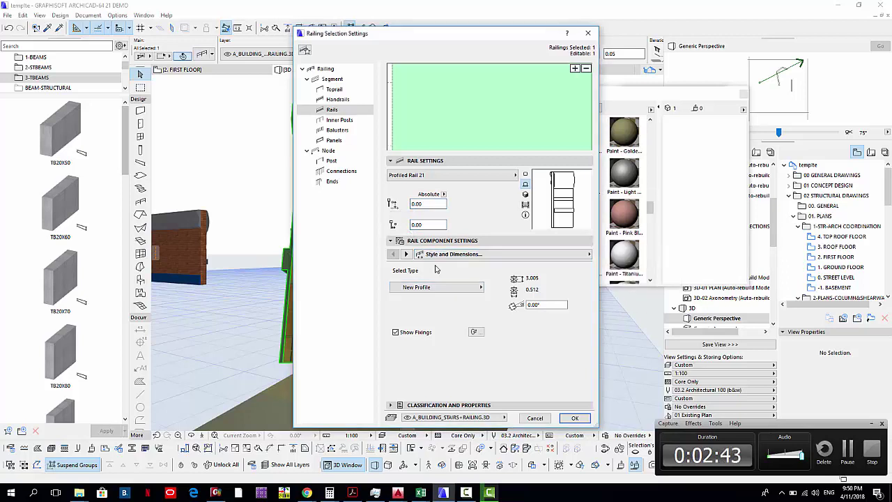
click(574, 419)
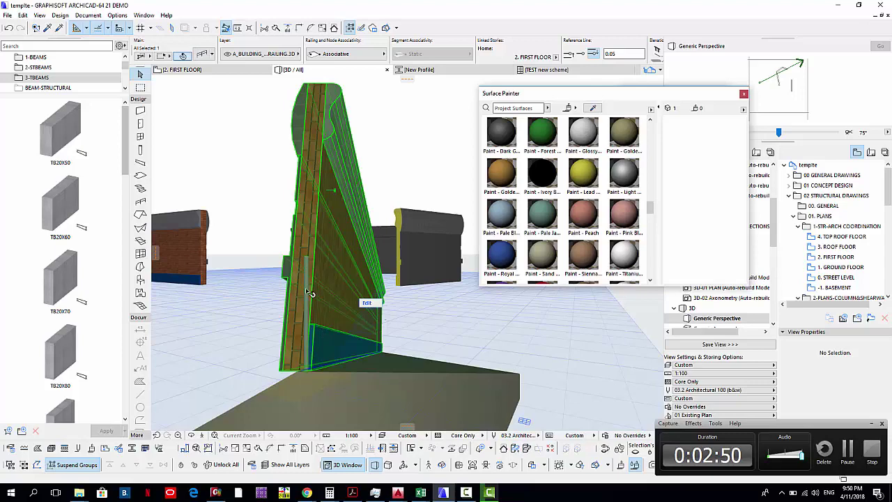
key(Escape)
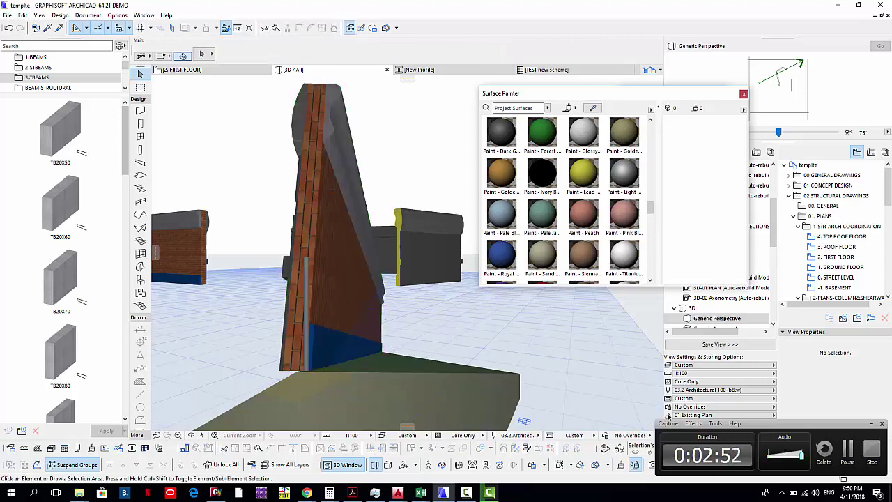
shift+middle_drag(380, 292, 418, 334)
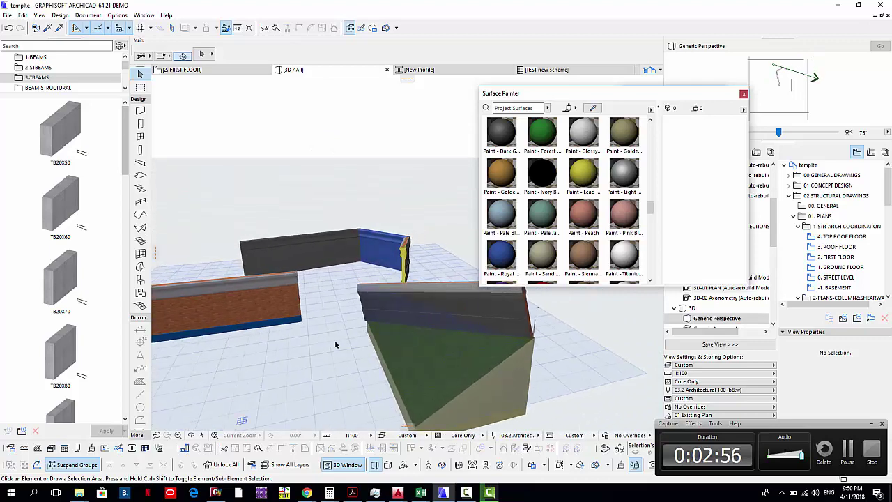
shift+middle_drag(334, 344, 432, 318)
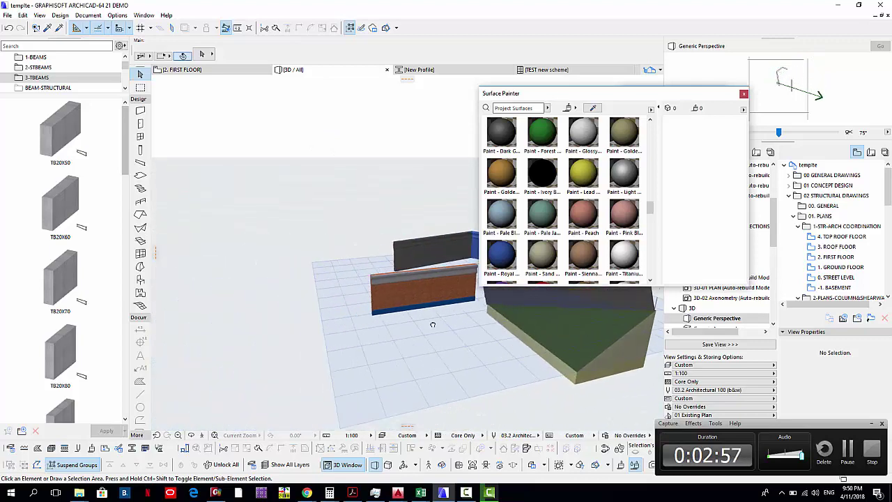
click(140, 267)
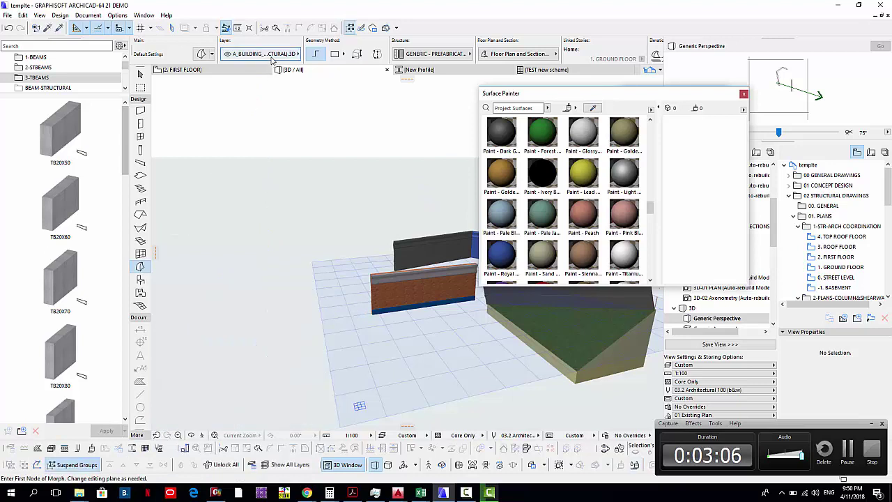
- Draw a closed kidney-shaped spline on the 2. FIRST FLOOR plan, in the empty area below the bent wall
click(181, 69)
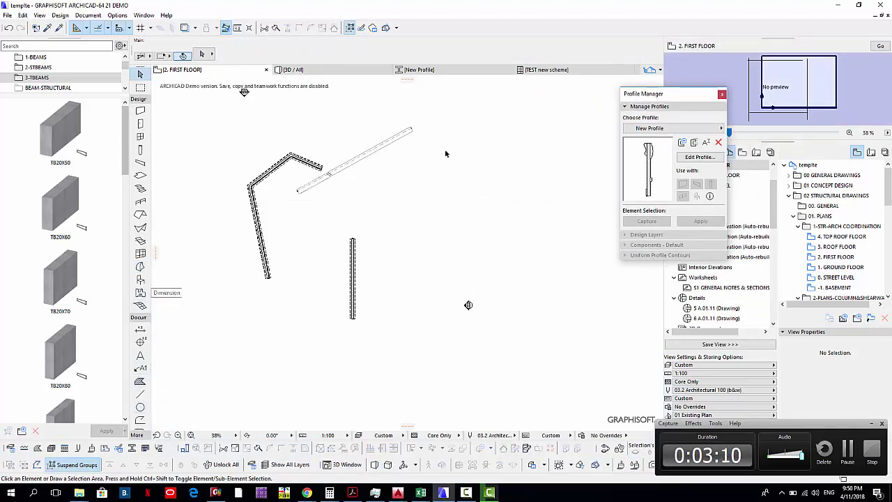
scroll(143, 286, down, 3)
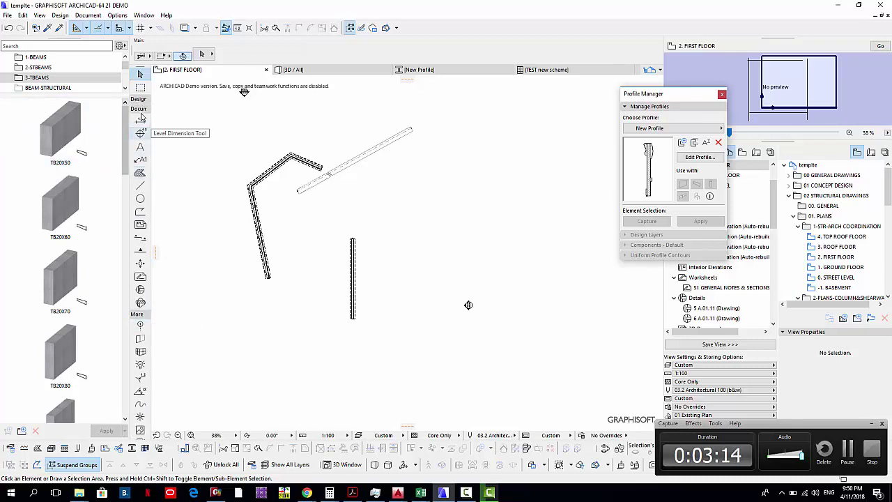
scroll(140, 279, down, 5)
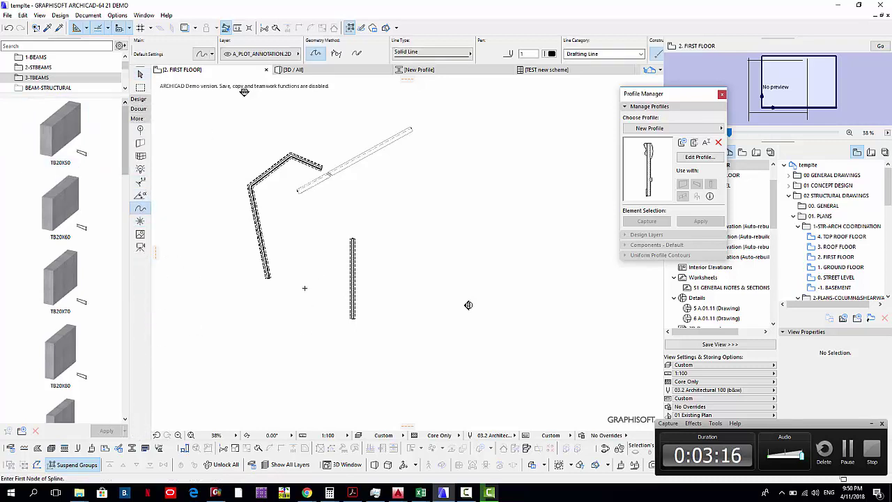
middle_drag(321, 261, 379, 193)
click(300, 271)
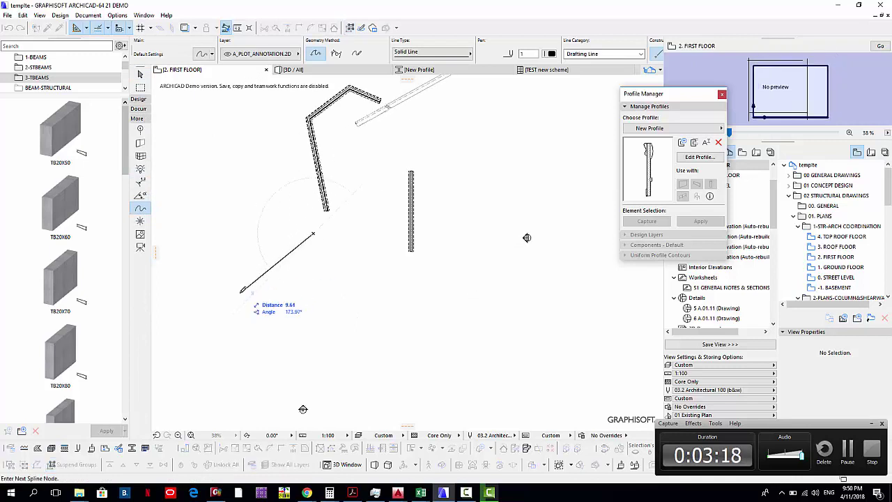
click(239, 295)
click(322, 360)
click(332, 297)
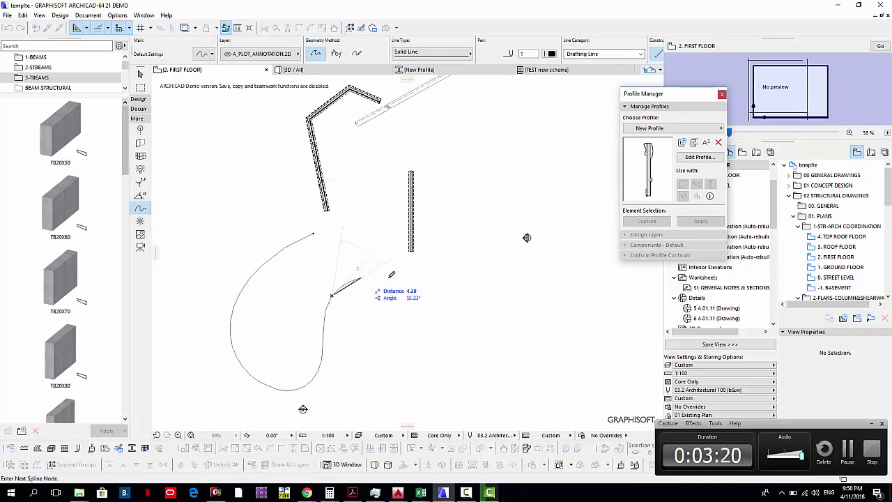
click(393, 260)
click(313, 232)
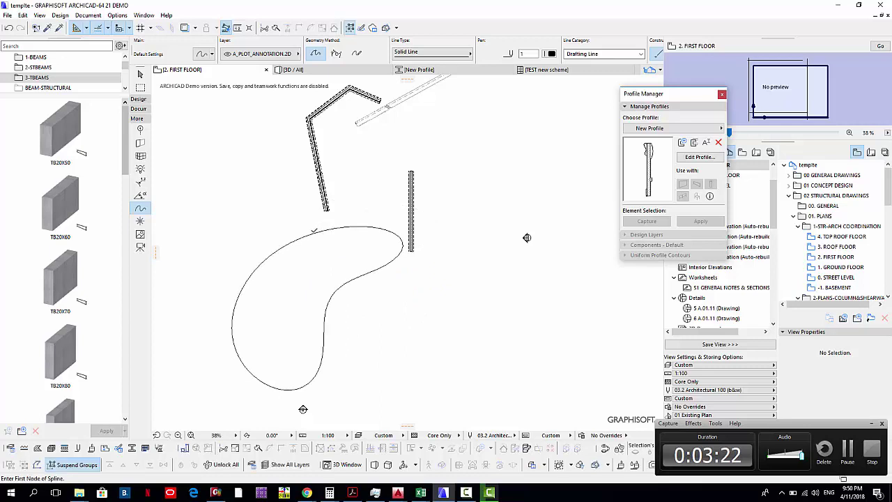
middle_drag(349, 286, 353, 271)
key(Escape)
- Create a flat morph from the closed kidney-shaped spline with the Morph tool and Magic Wand
click(137, 100)
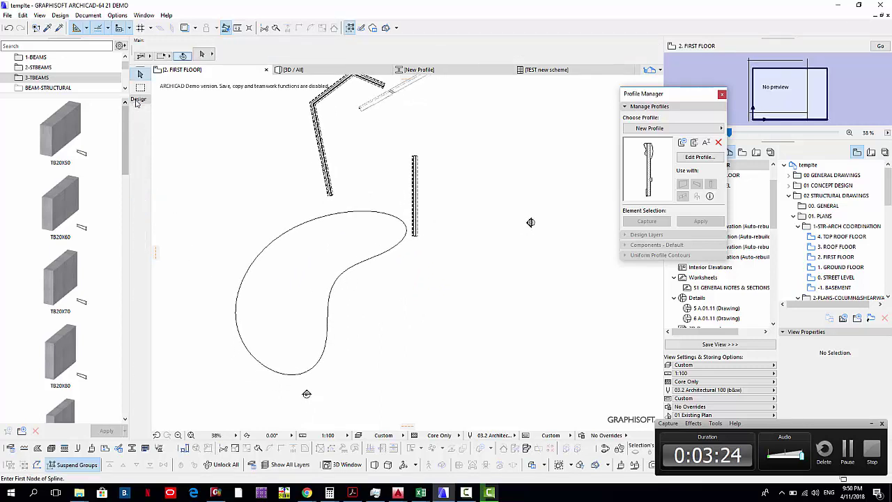
click(140, 267)
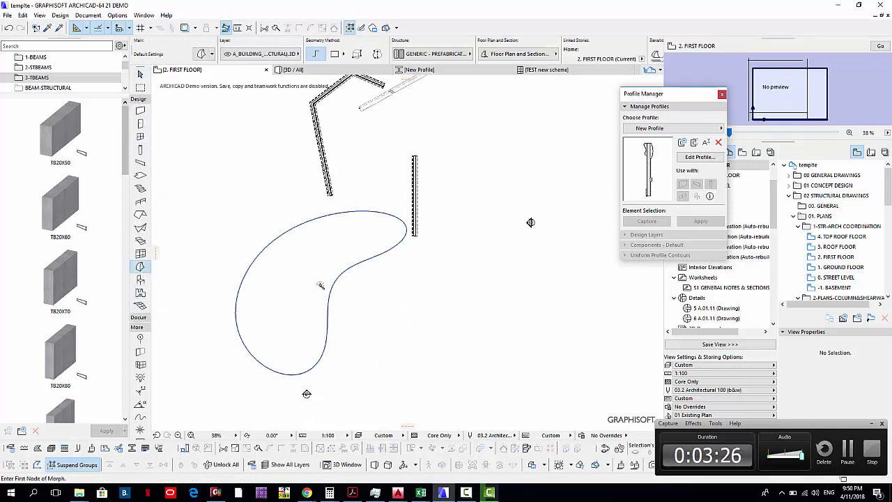
click(335, 282)
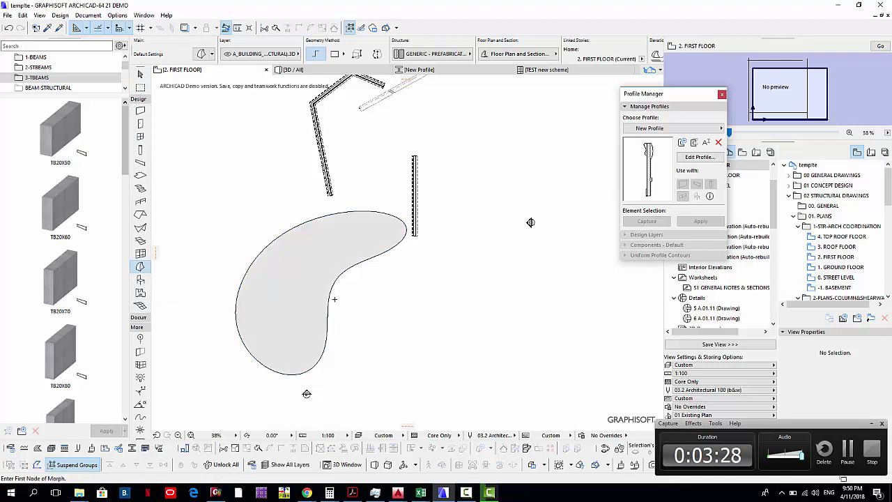
- Switch to the 3D view, turn on sub-element selection and select the face of the kidney-shaped morph
click(299, 70)
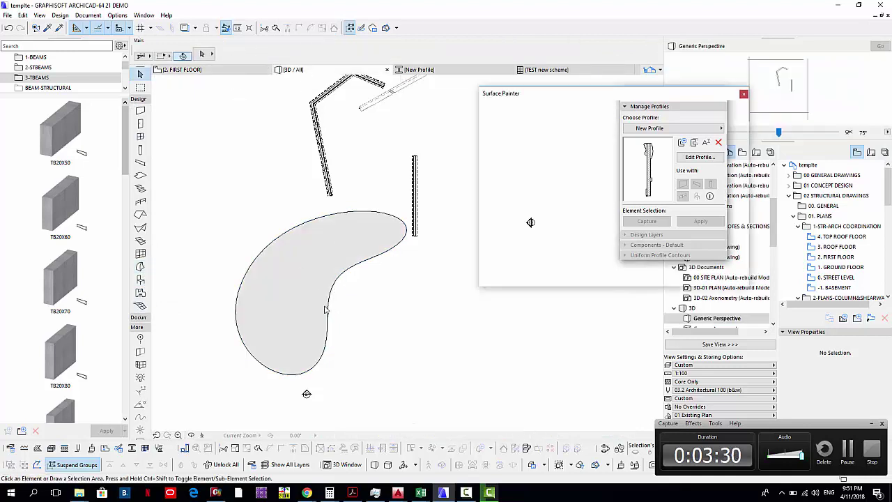
click(265, 277)
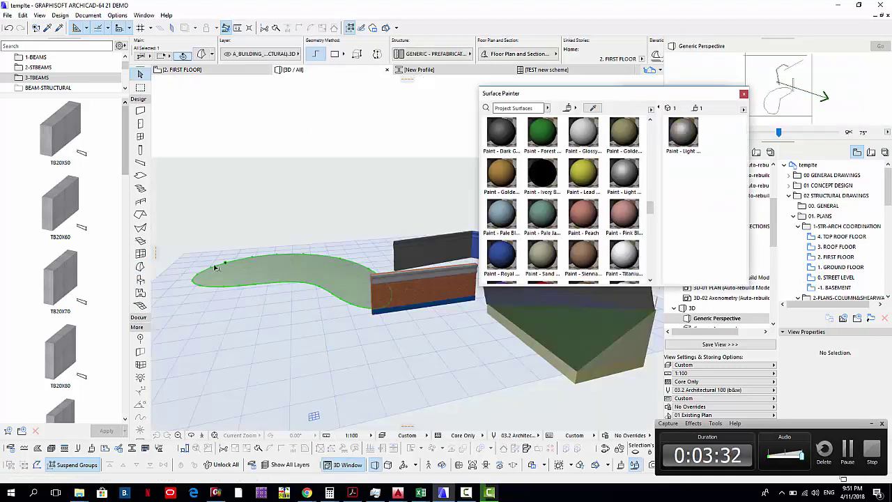
scroll(215, 267, up, 3)
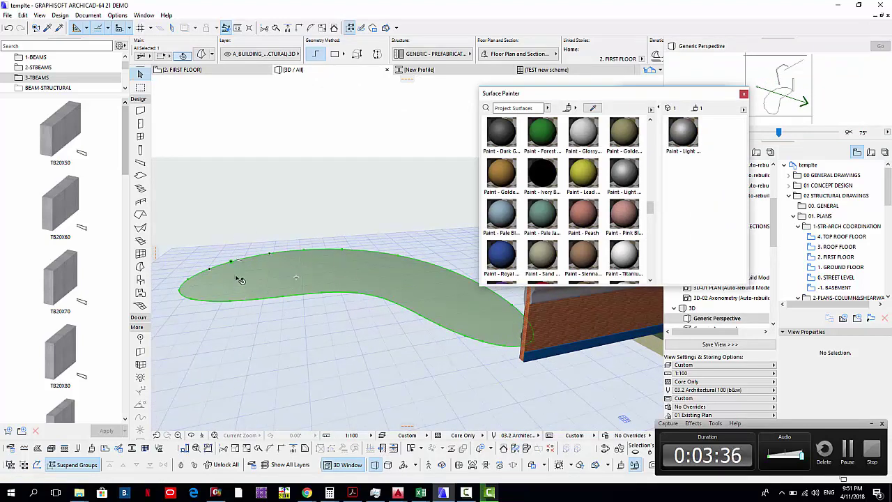
key(Escape)
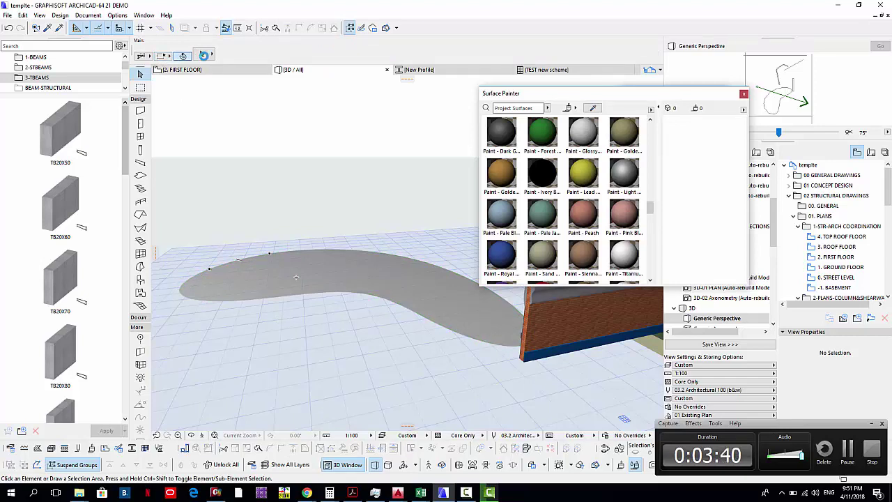
click(203, 55)
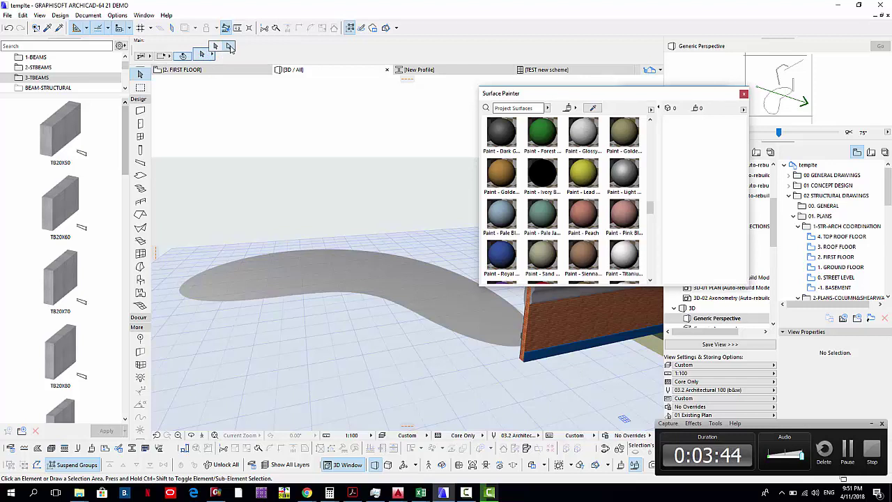
click(230, 47)
click(273, 286)
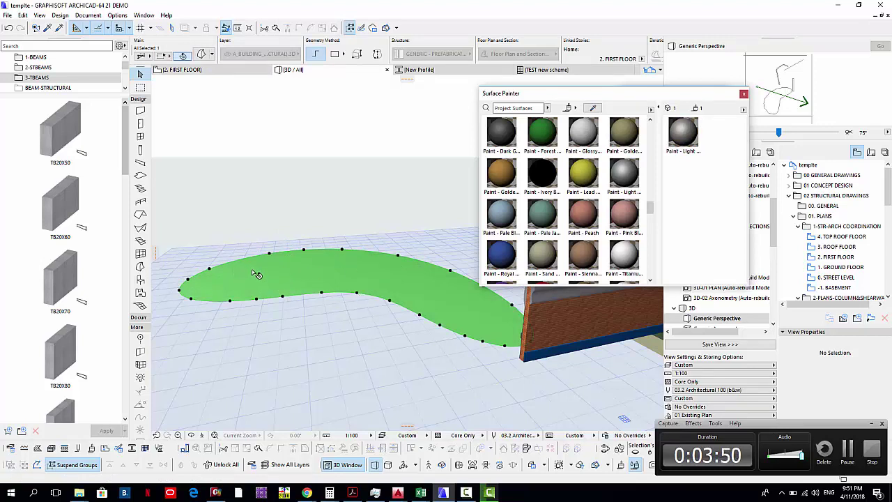
- Push/pull the face of the kidney-shaped morph upward to give it a very thin thickness
click(281, 292)
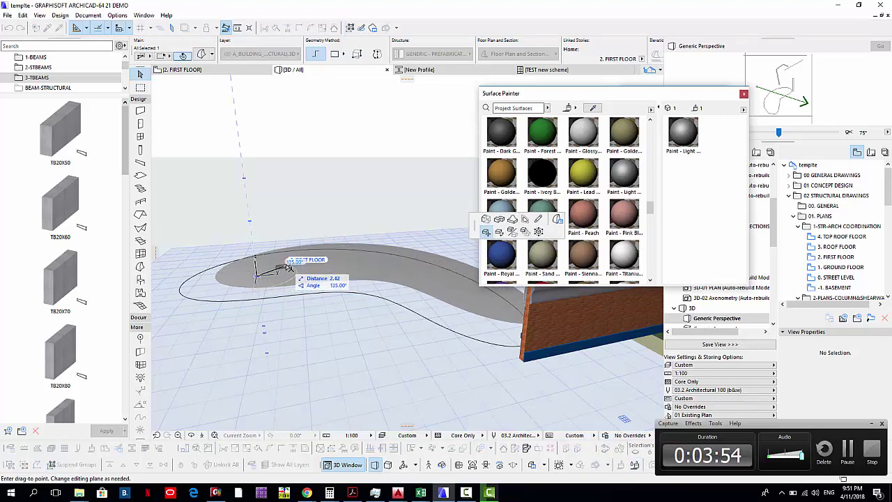
click(497, 221)
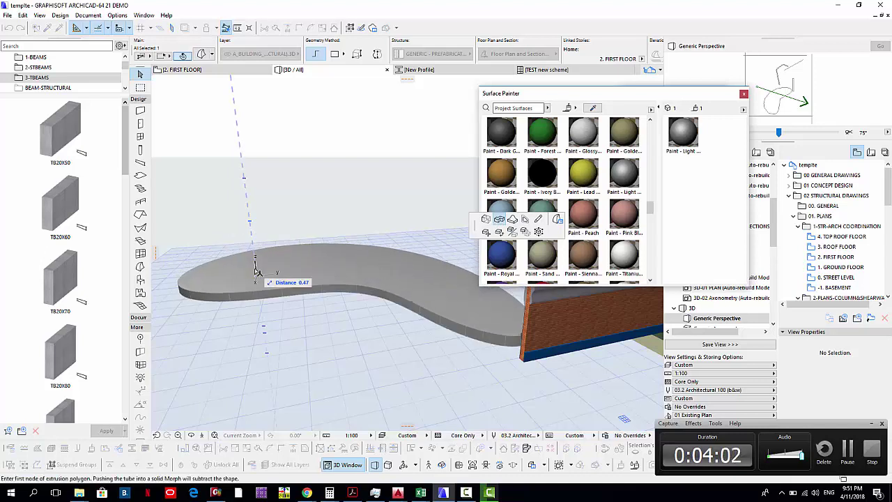
click(257, 277)
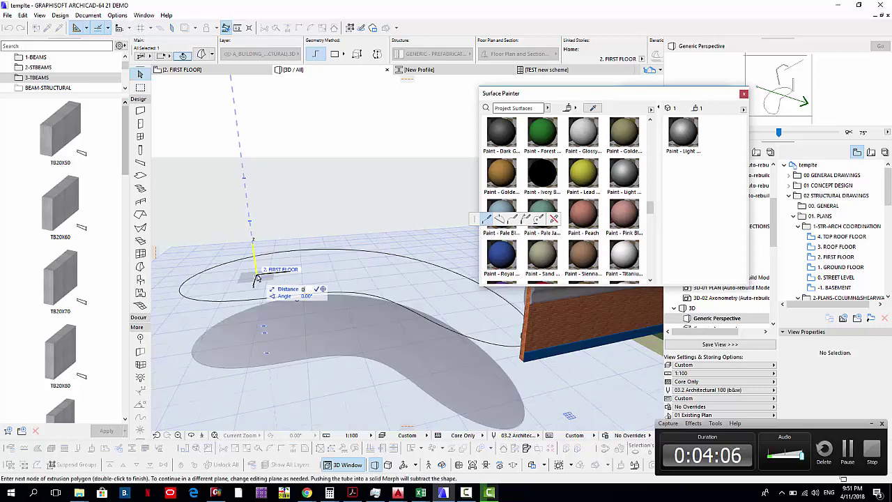
click(257, 277)
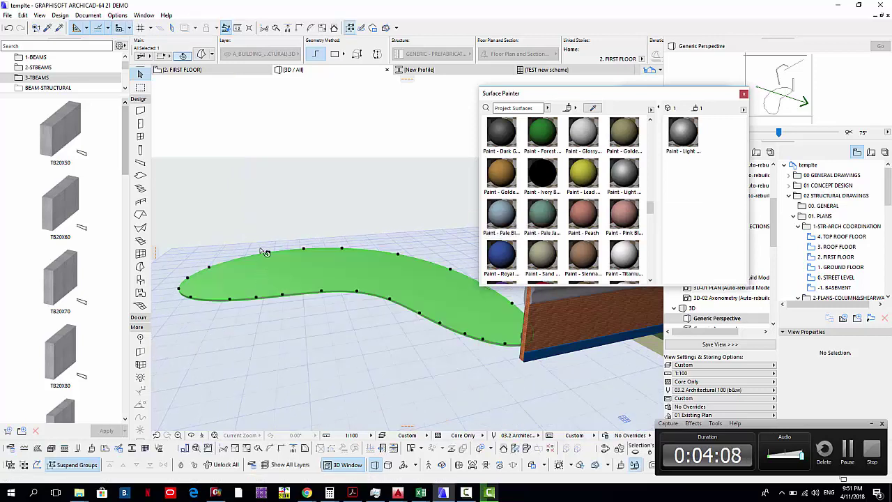
- Offset the top face of the kidney-shaped morph inward, leaving a wide band around it
click(273, 234)
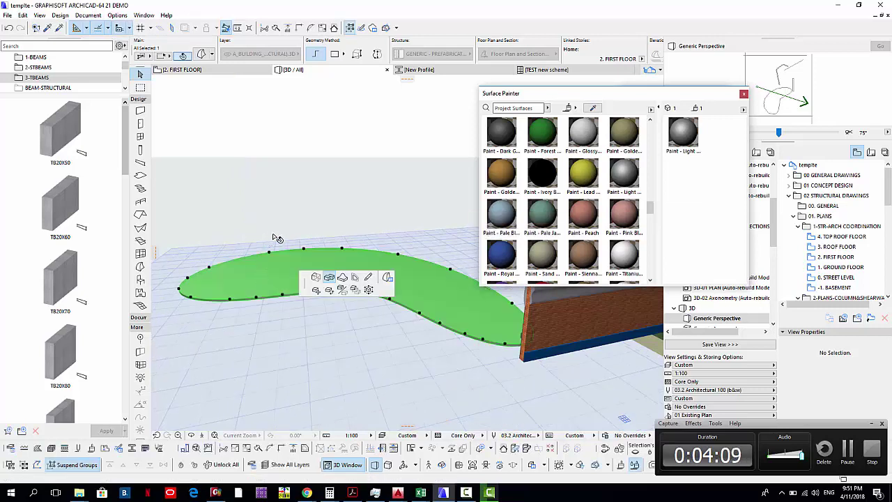
click(331, 282)
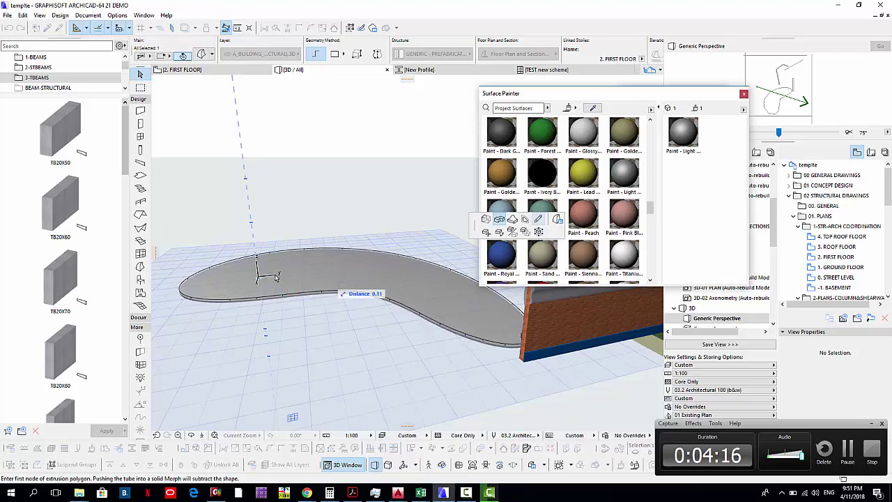
click(292, 254)
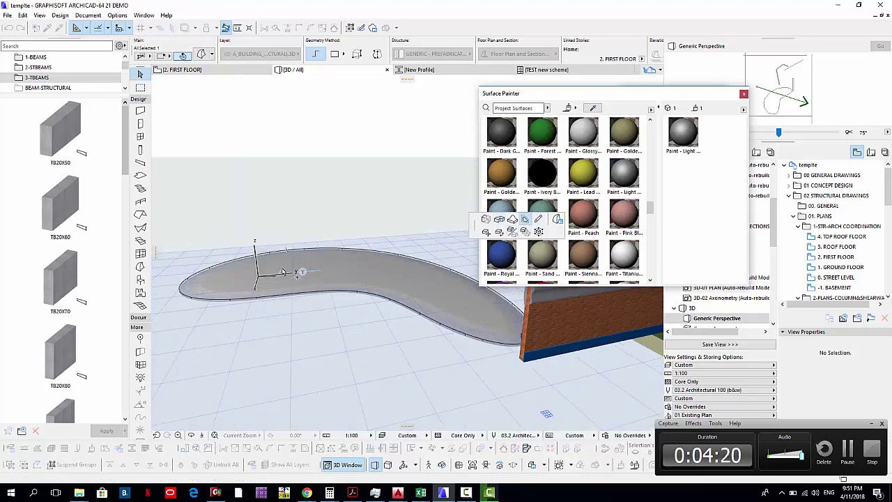
click(284, 273)
- Push/pull the inset top face of the morph up slightly to form a low raised platform
shift+middle_drag(175, 291, 263, 285)
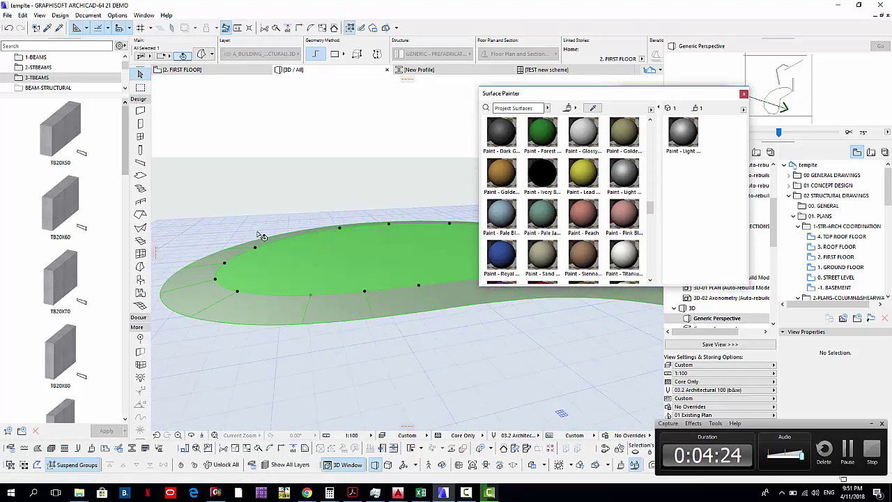
click(259, 279)
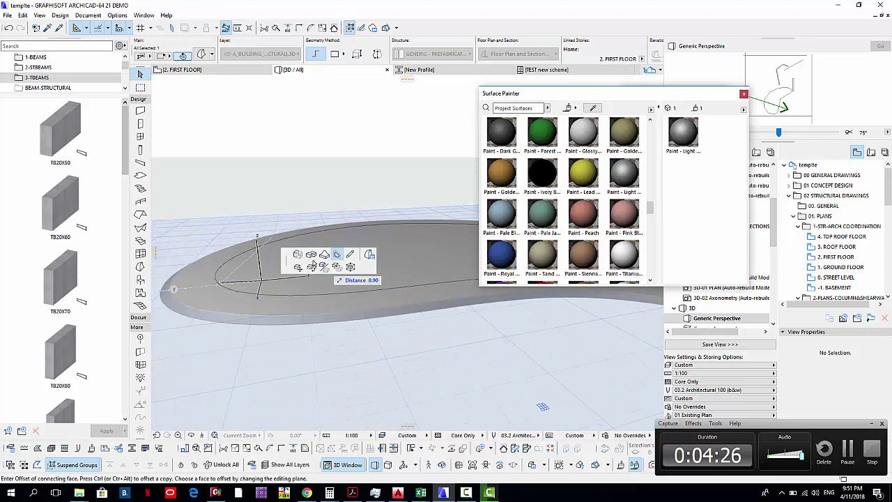
click(312, 256)
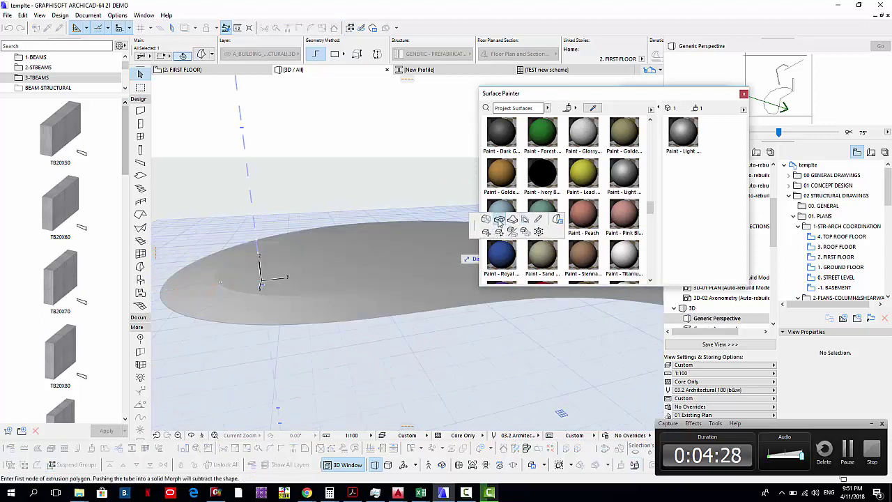
click(499, 222)
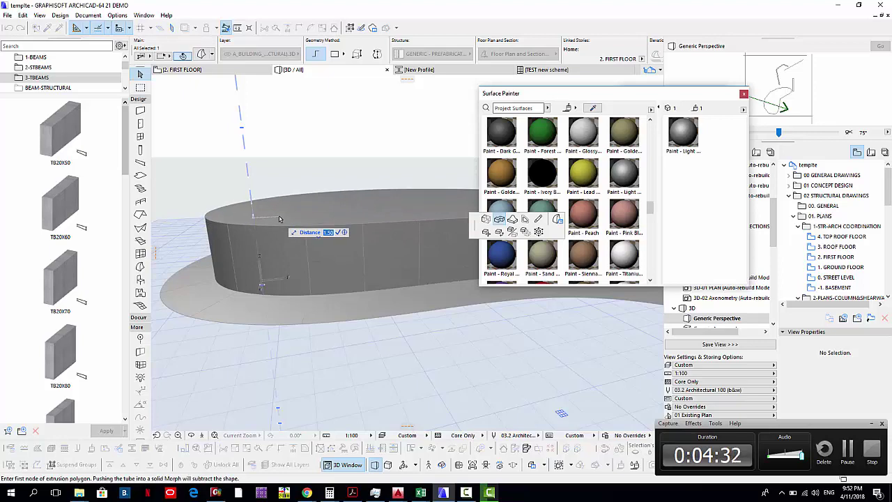
click(279, 219)
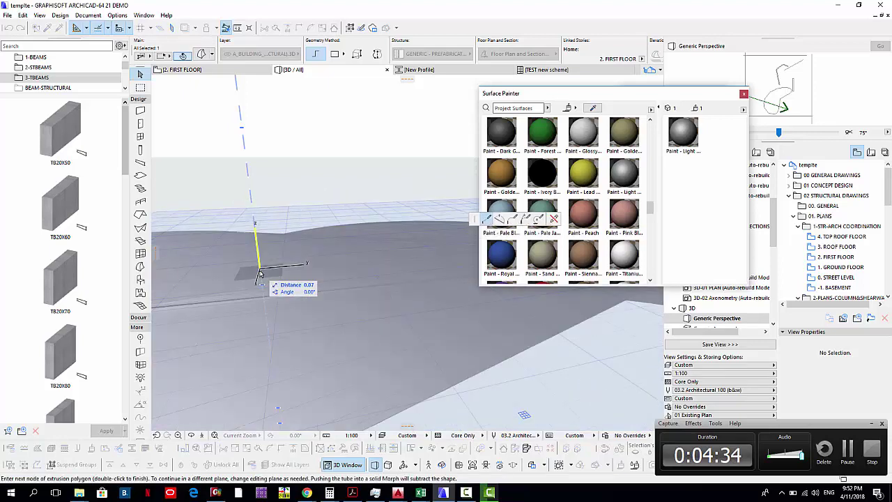
double_click(260, 272)
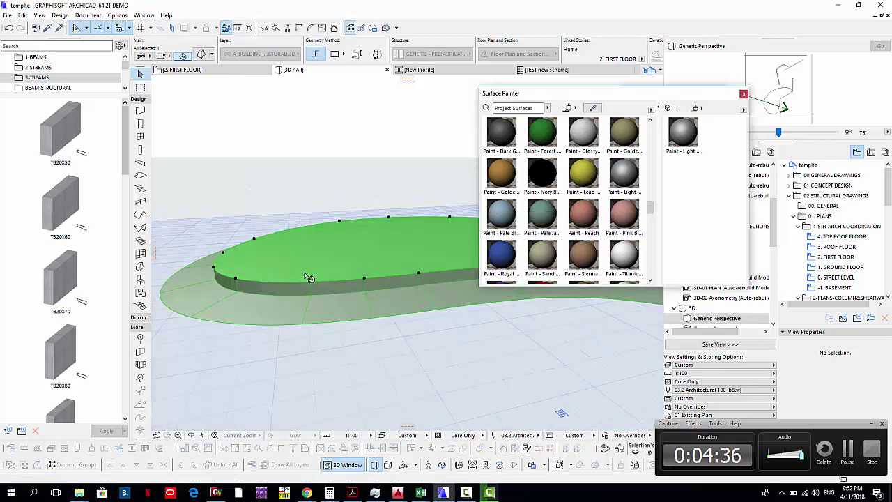
- Offset the raised platform's top face inward by 0.1 to create a narrow rim
click(434, 231)
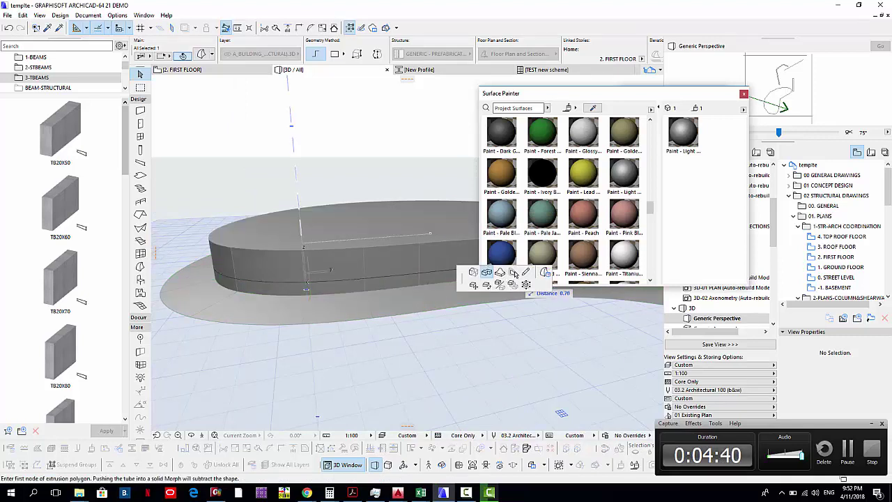
click(515, 272)
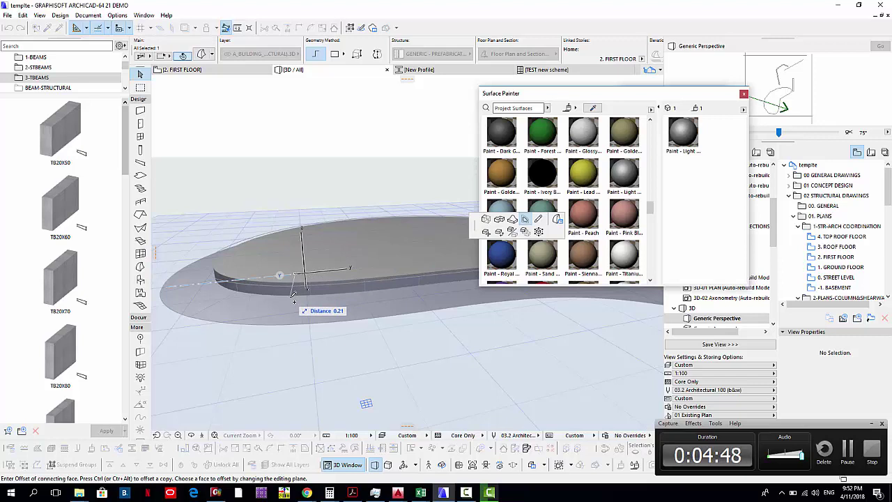
text(.)
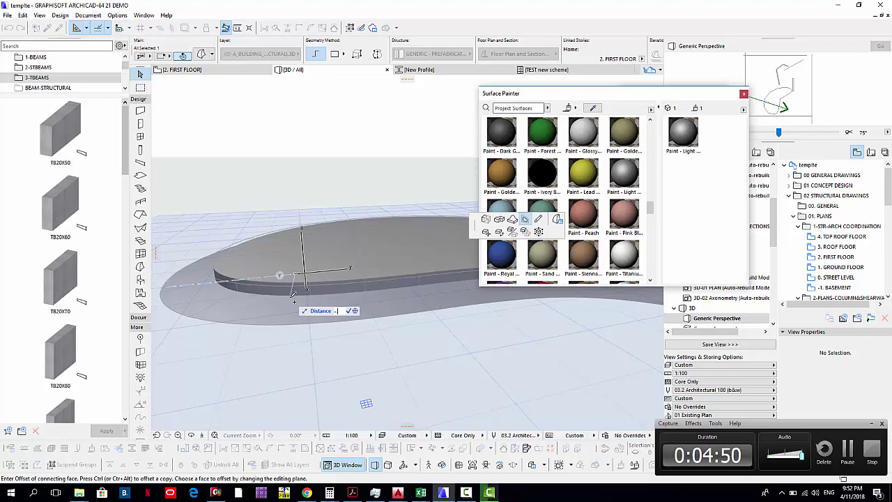
text(.1)
key(Return)
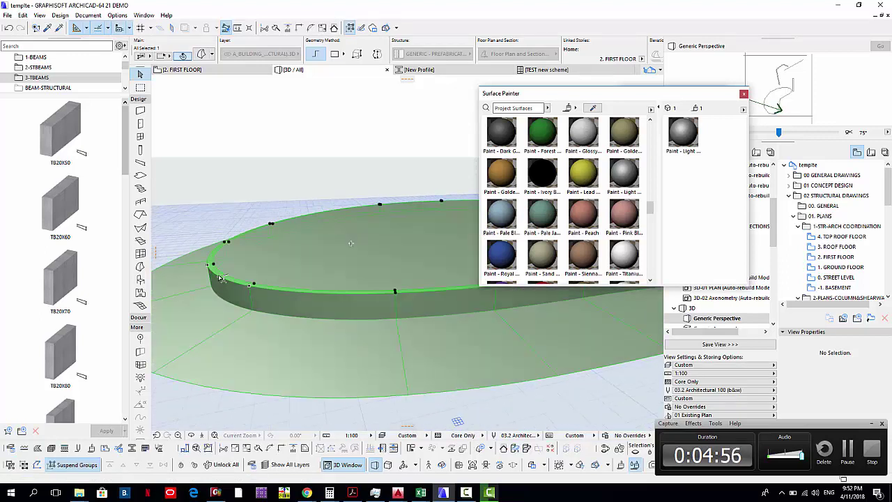
- Clear the selection and paint the inner top face inside the narrow rim with the Paint - Pale Blue surface
click(213, 169)
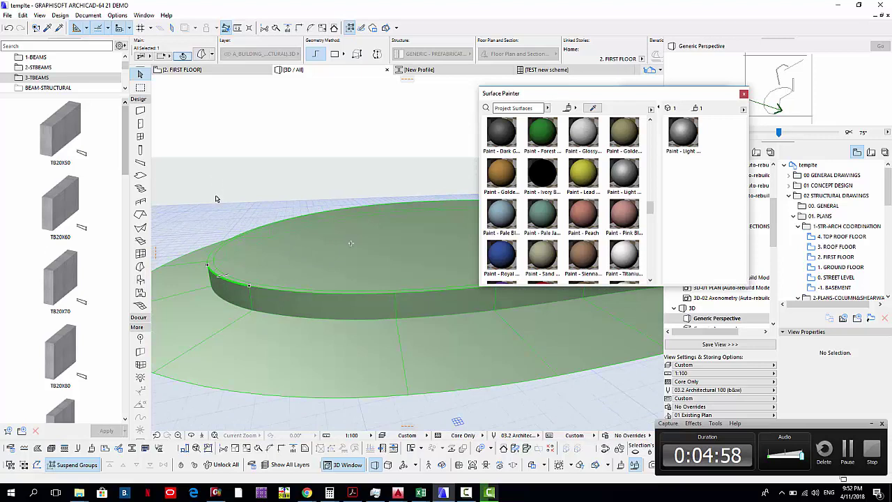
key(Escape)
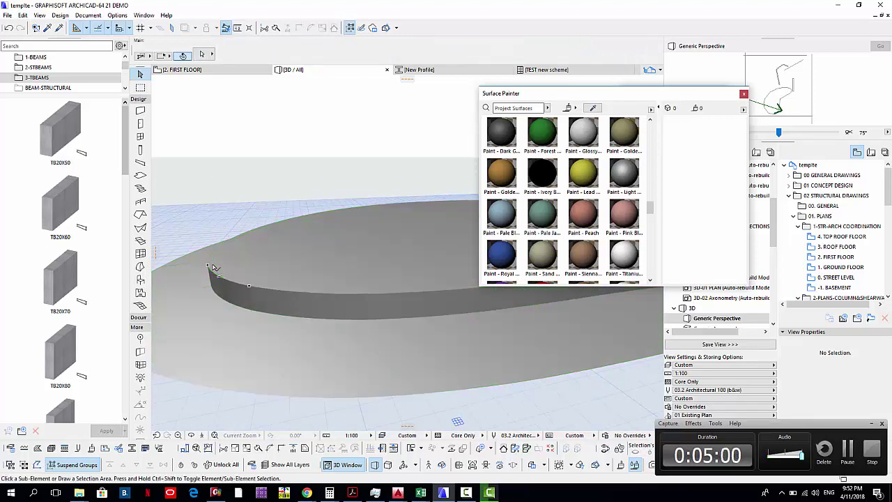
click(501, 213)
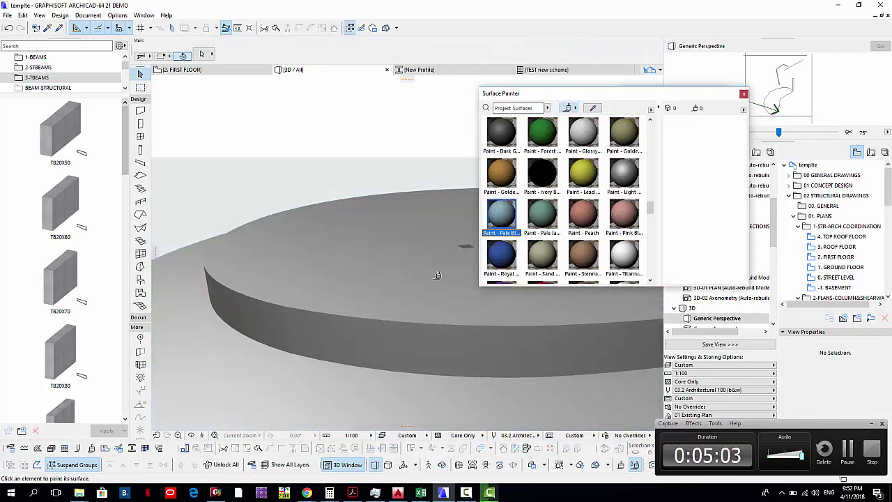
click(375, 279)
key(Escape)
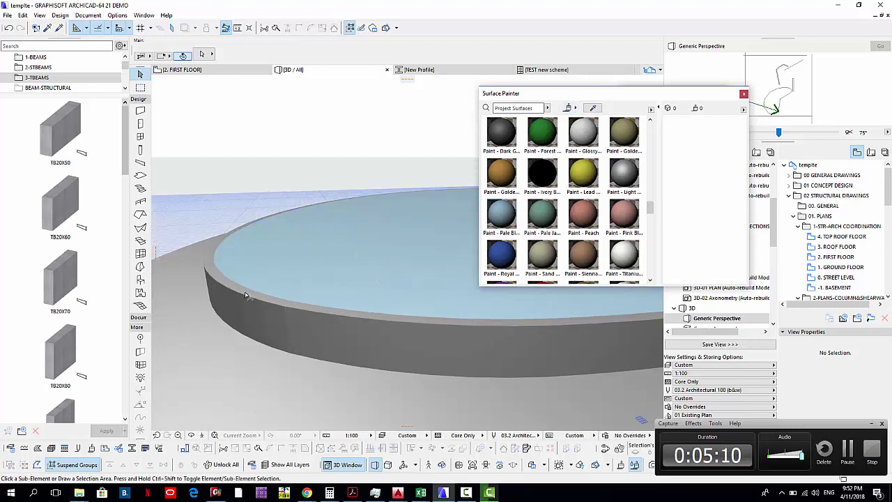
click(246, 295)
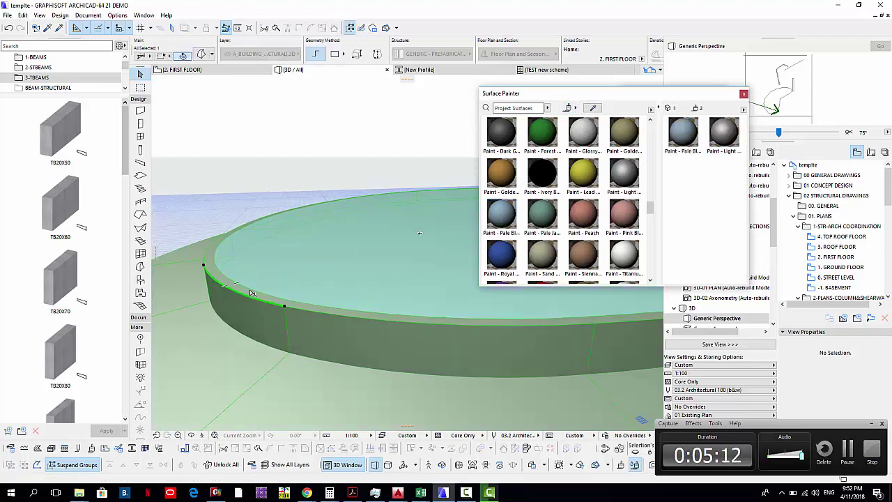
key(Escape)
click(255, 298)
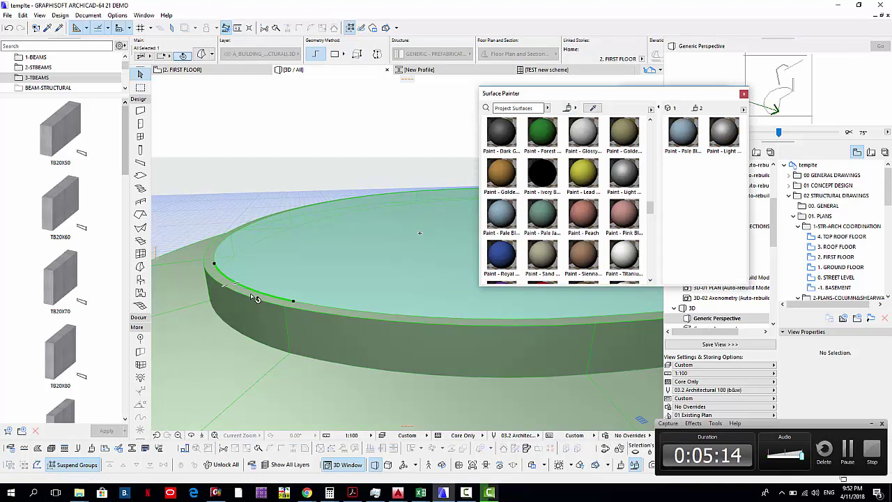
click(248, 290)
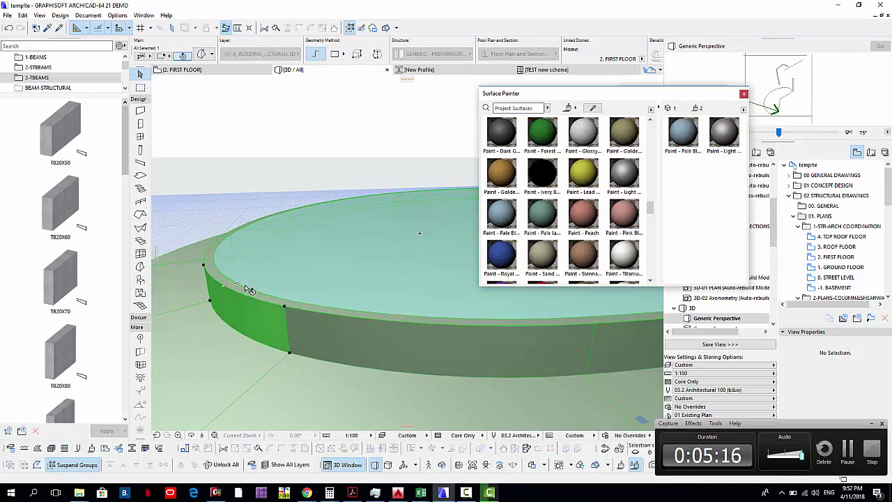
scroll(248, 290, up, 2)
key(Escape)
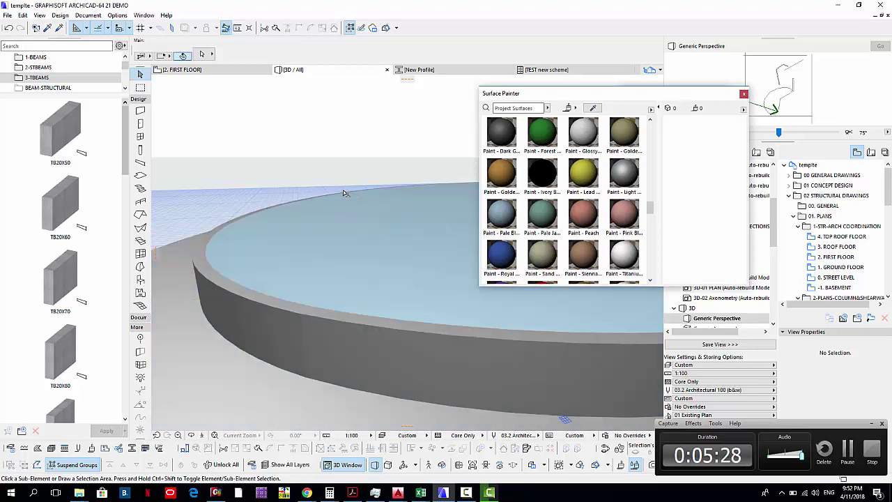
- Offset the pale blue top face outward so that only a very thin rim remains around it
click(343, 261)
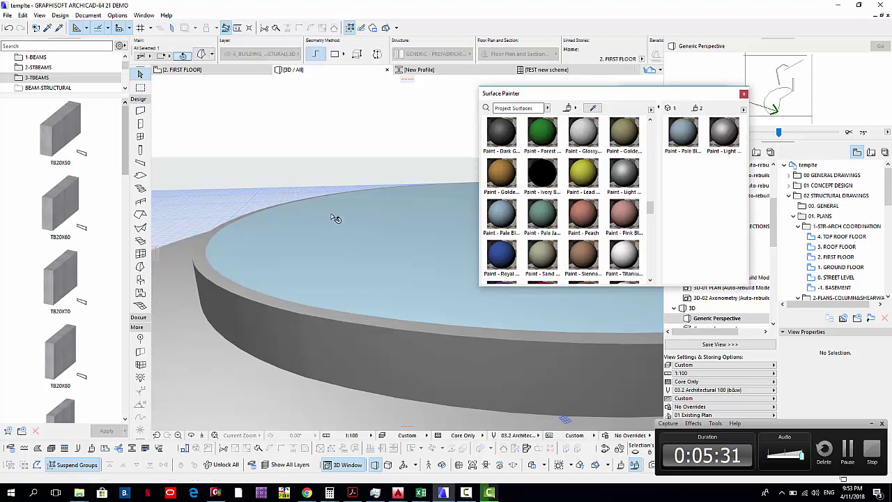
click(342, 276)
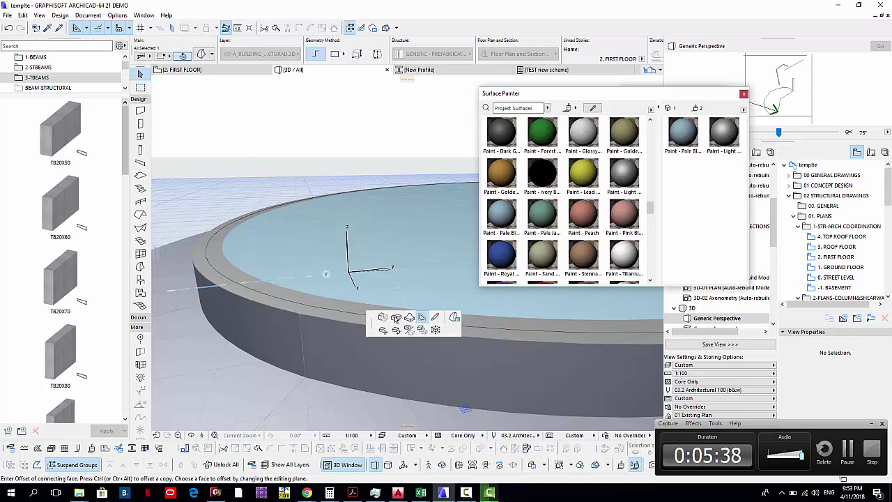
key(Escape)
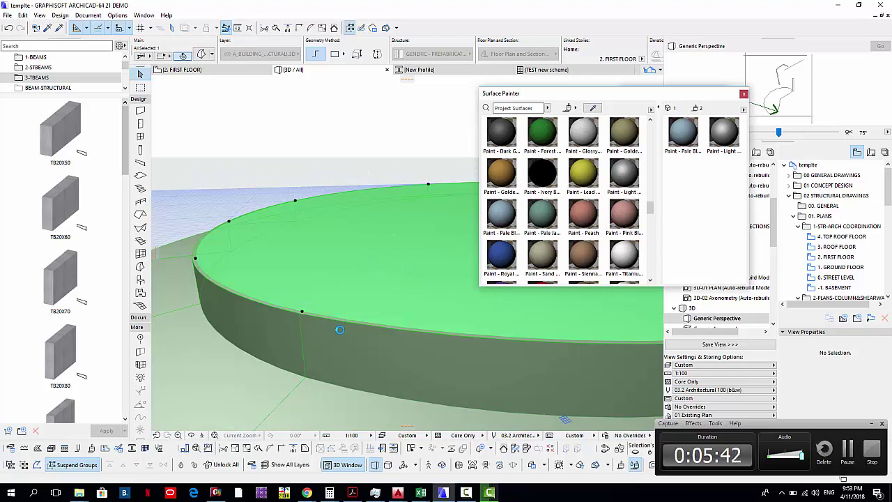
scroll(316, 312, down, 5)
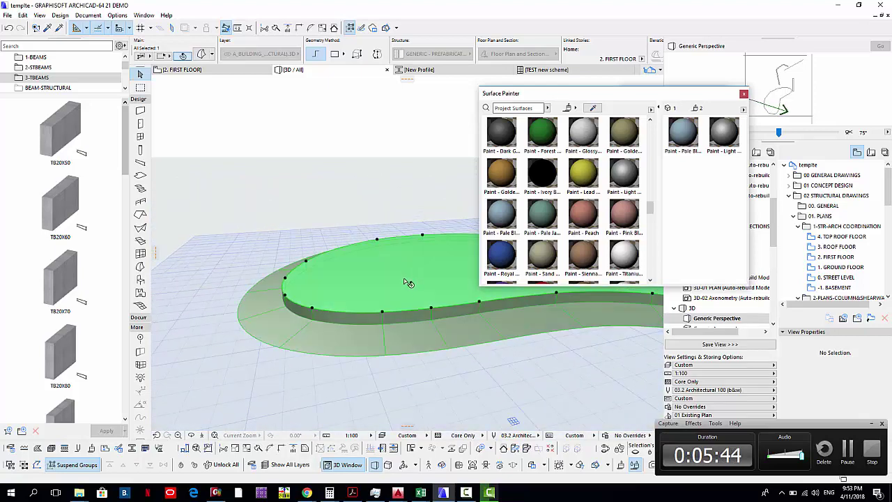
- Push/pull the pale blue top face upward into a tall kidney-shaped volume and clear the selection
click(403, 245)
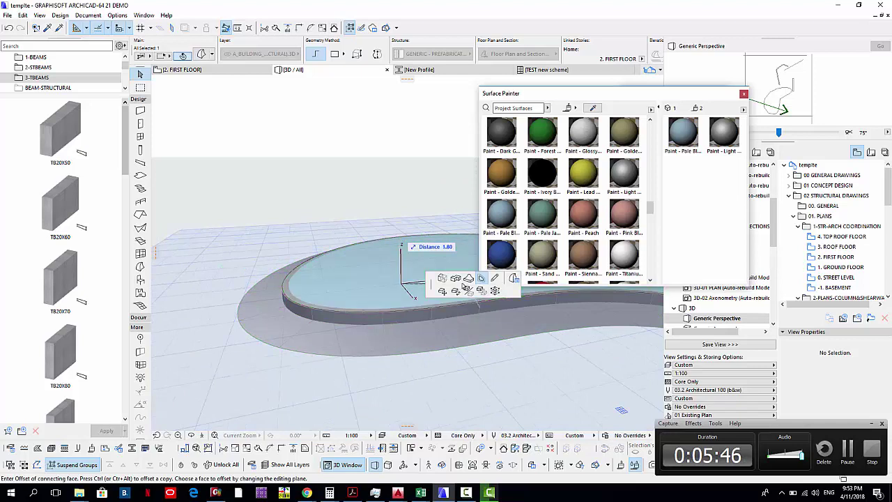
click(458, 279)
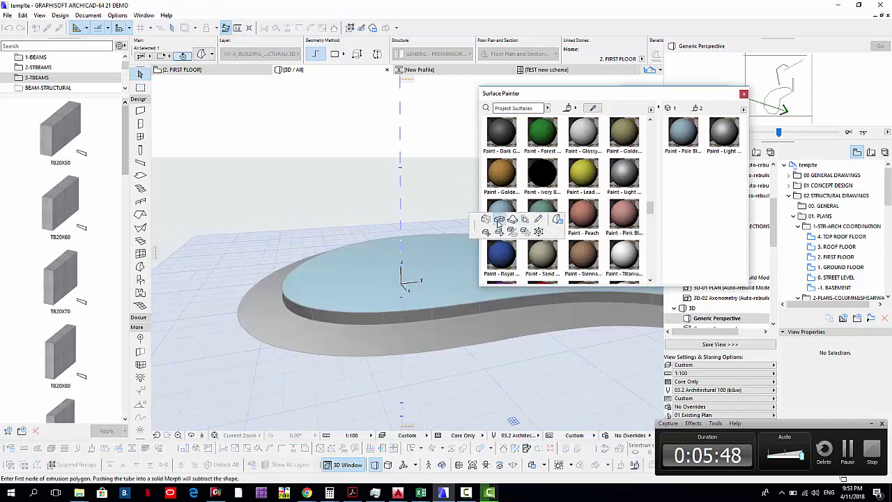
click(372, 166)
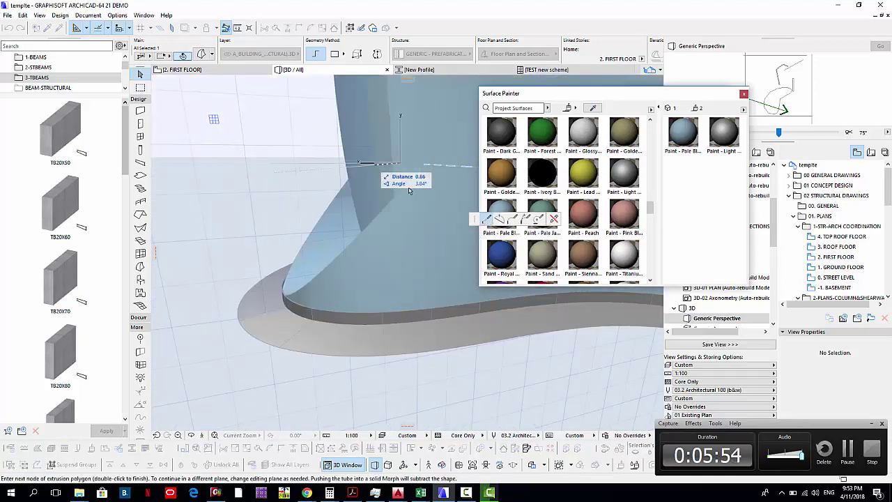
click(401, 166)
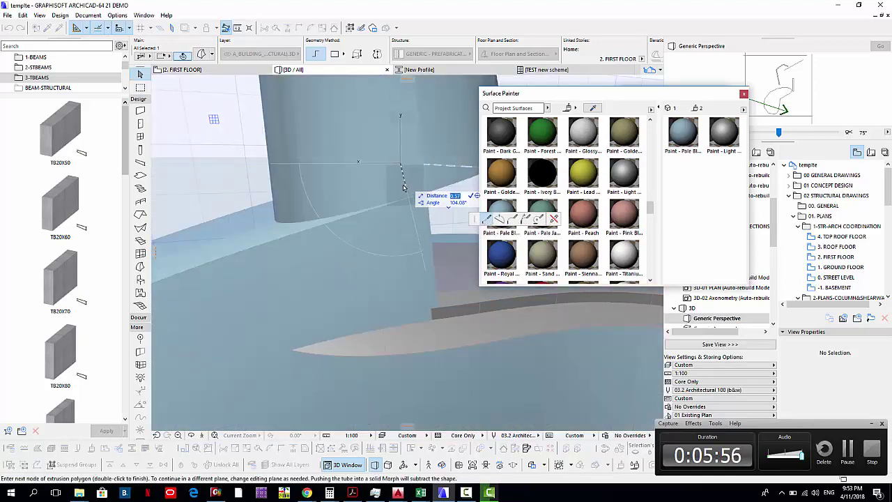
double_click(401, 165)
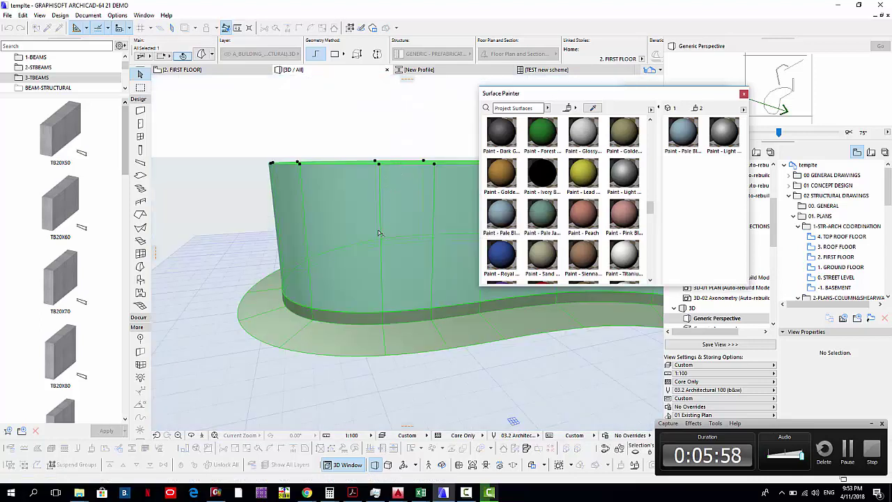
key(Escape)
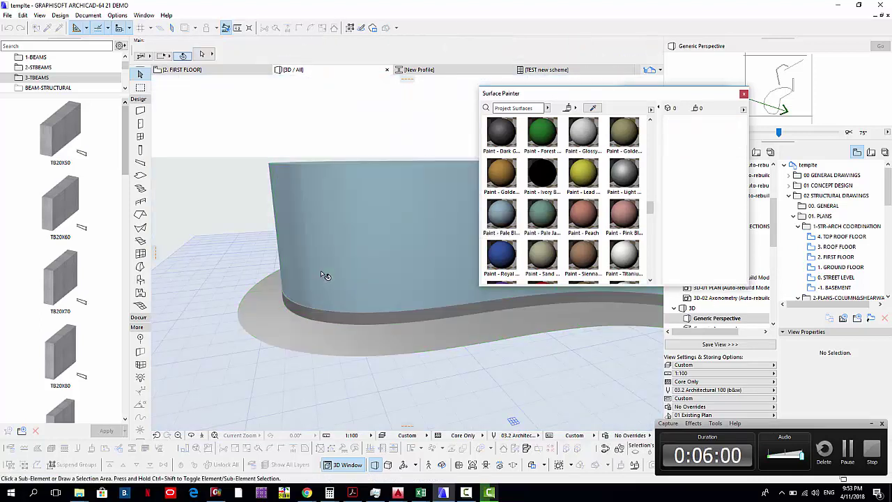
scroll(339, 303, down, 3)
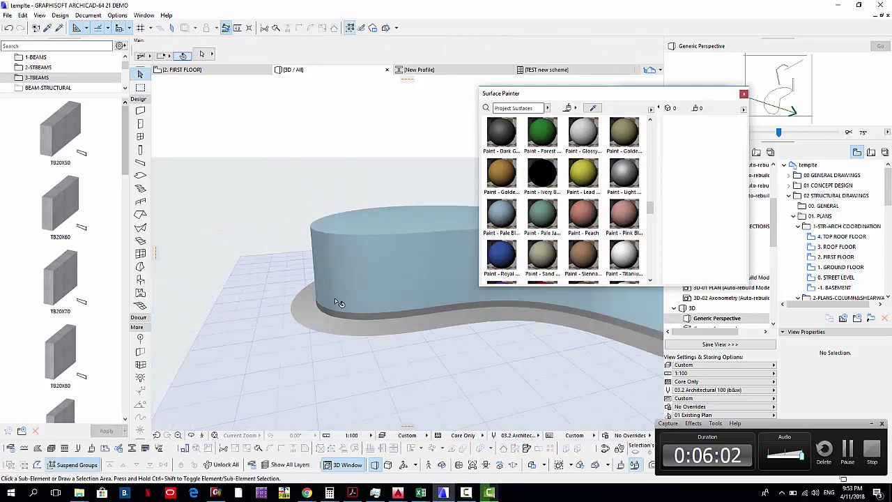
shift+middle_drag(394, 337, 511, 355)
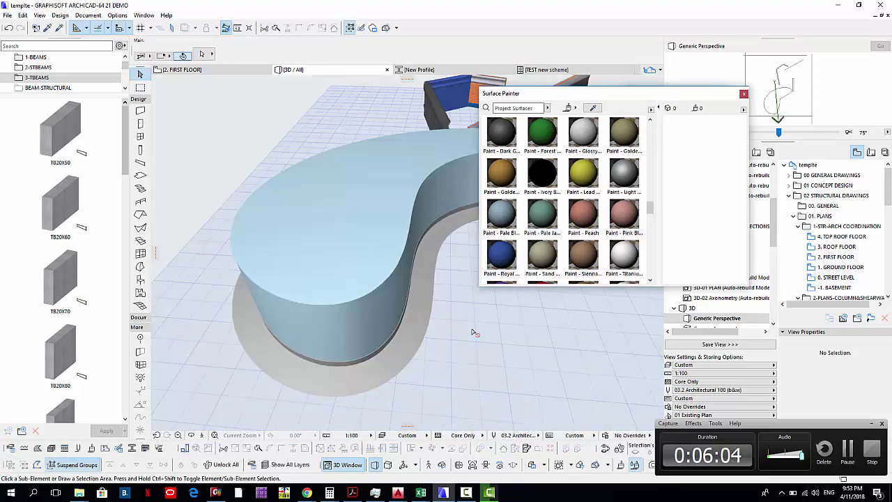